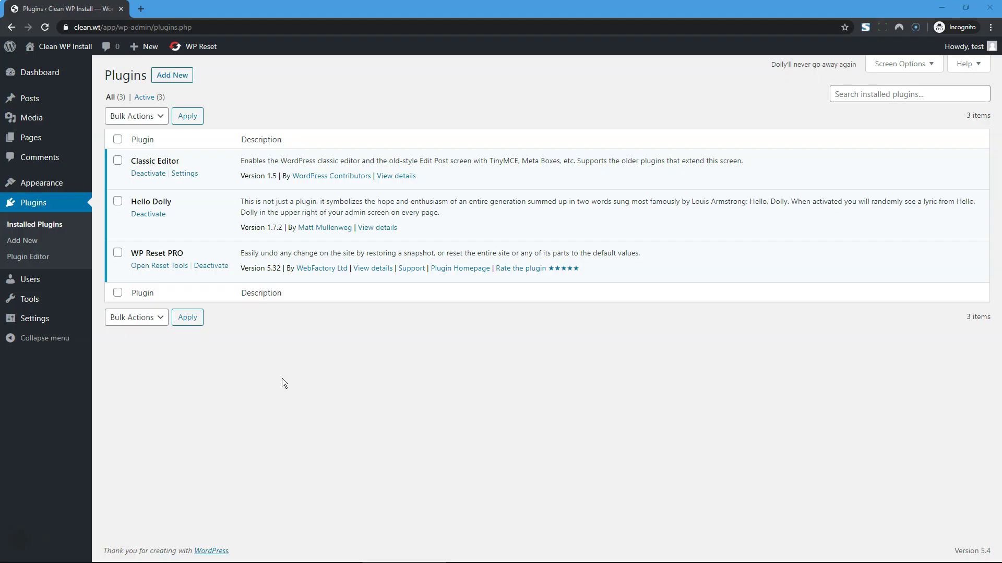
# Open the site's front end, showing the Hello world! post, in a new tab.
pyautogui.keyDown('ctrl'); pyautogui.click(63, 46); pyautogui.keyUp('ctrl')
pyautogui.click(154, 15)
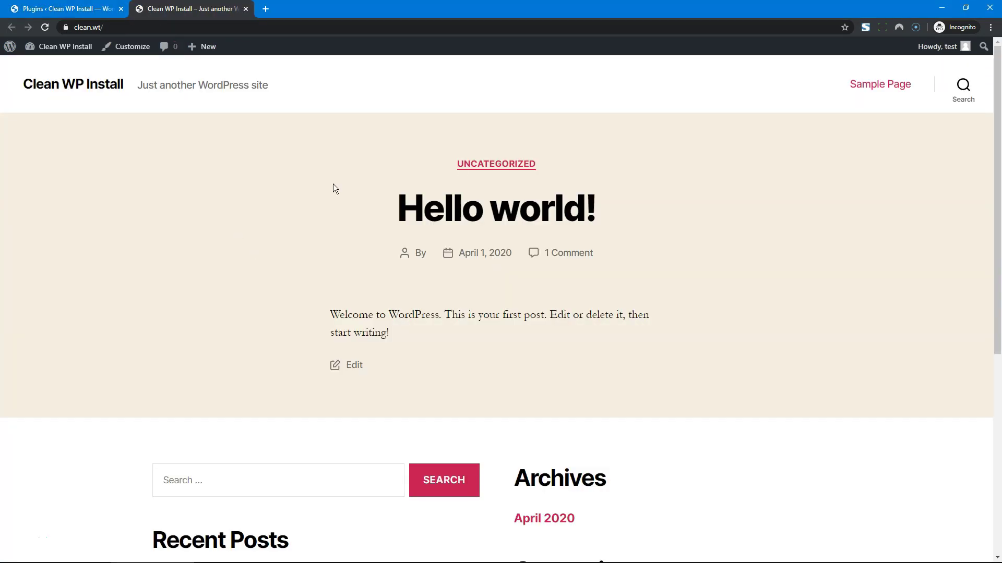
# Enable the WP Reset PRO Emergency Recovery Script from the reset tools.
pyautogui.click(65, 8)
pyautogui.click(156, 266)
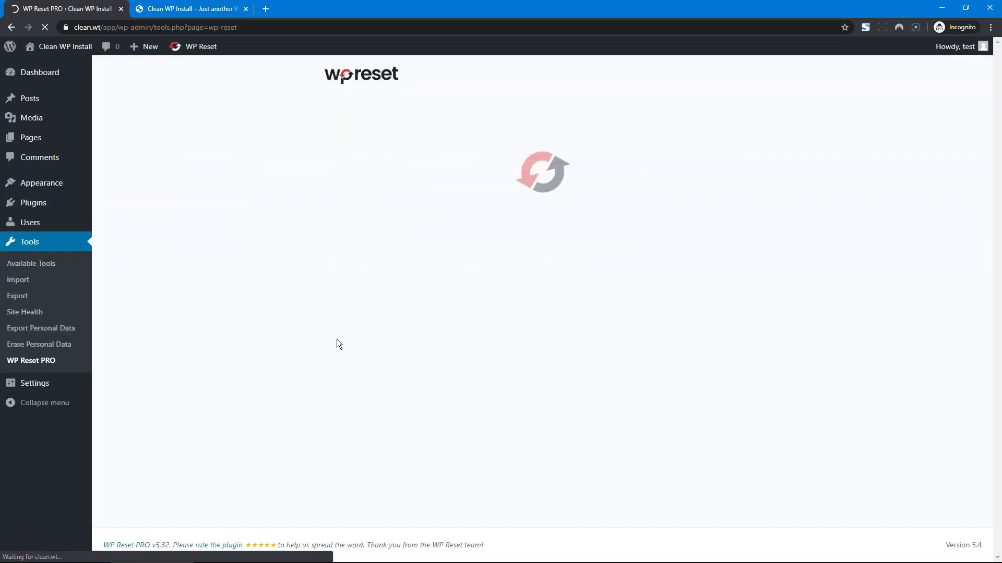
pyautogui.click(372, 346)
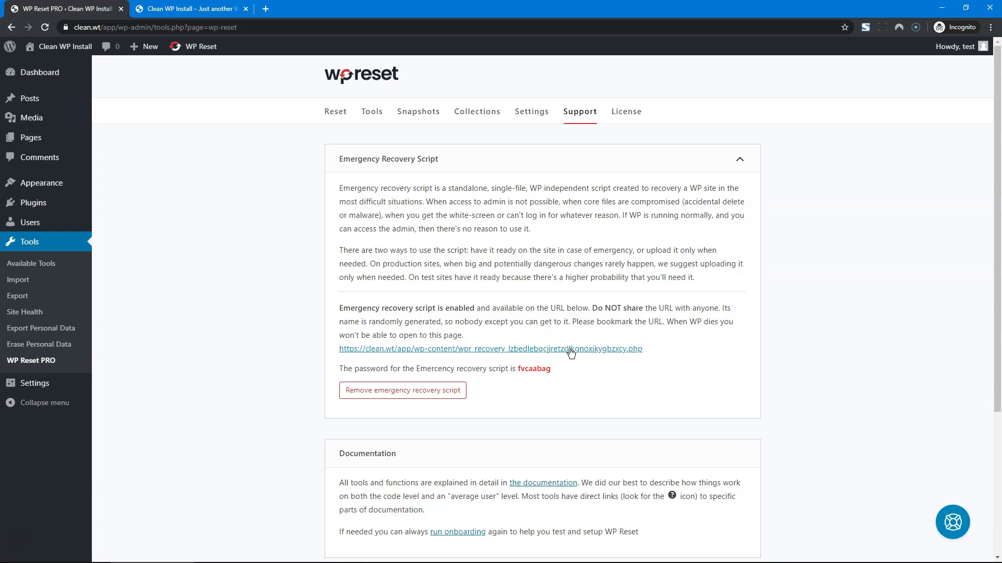
# Copy the recovery script's private link address and select its password.
pyautogui.rightClick(570, 350)
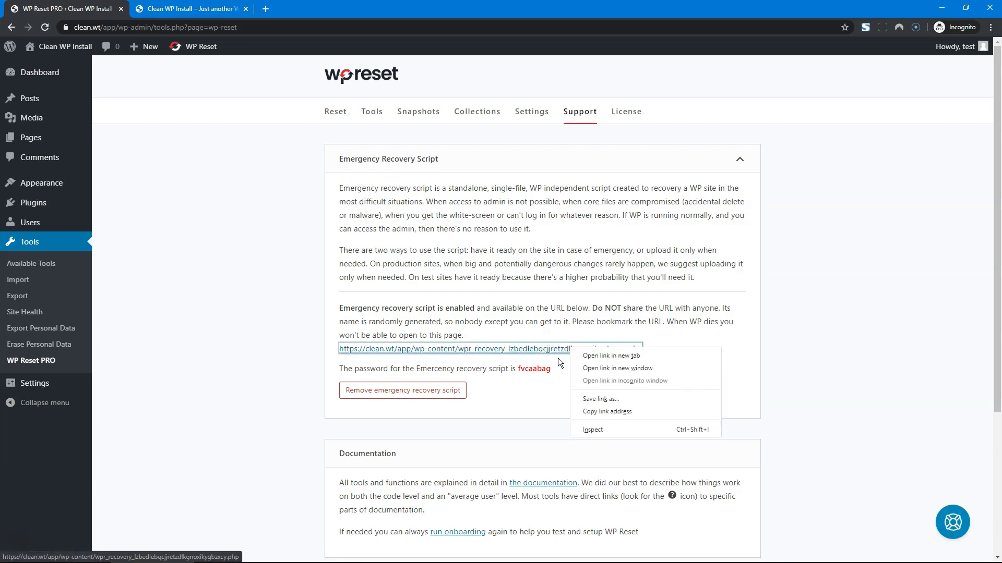
pyautogui.click(612, 408)
pyautogui.doubleClick(540, 368)
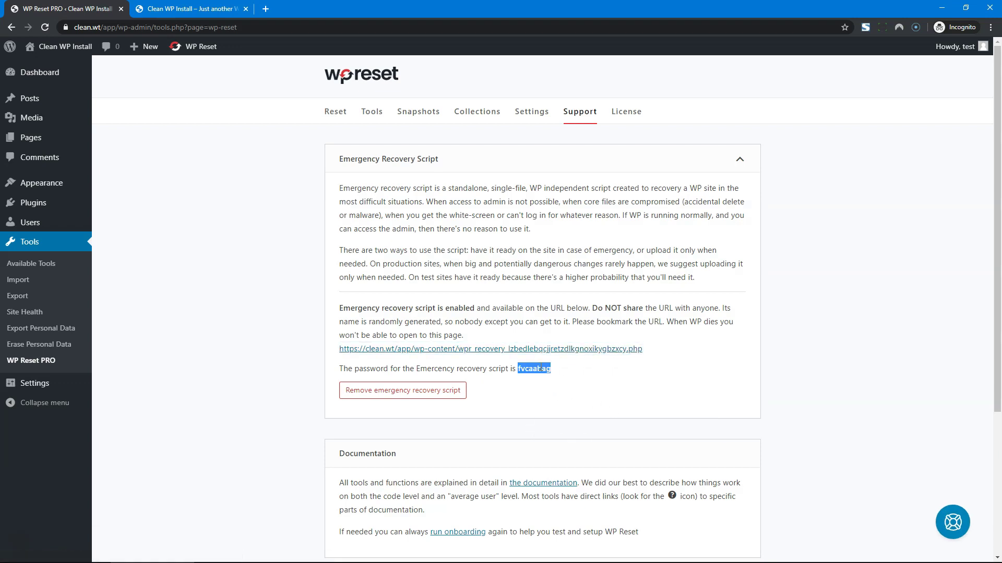
pyautogui.click(611, 401)
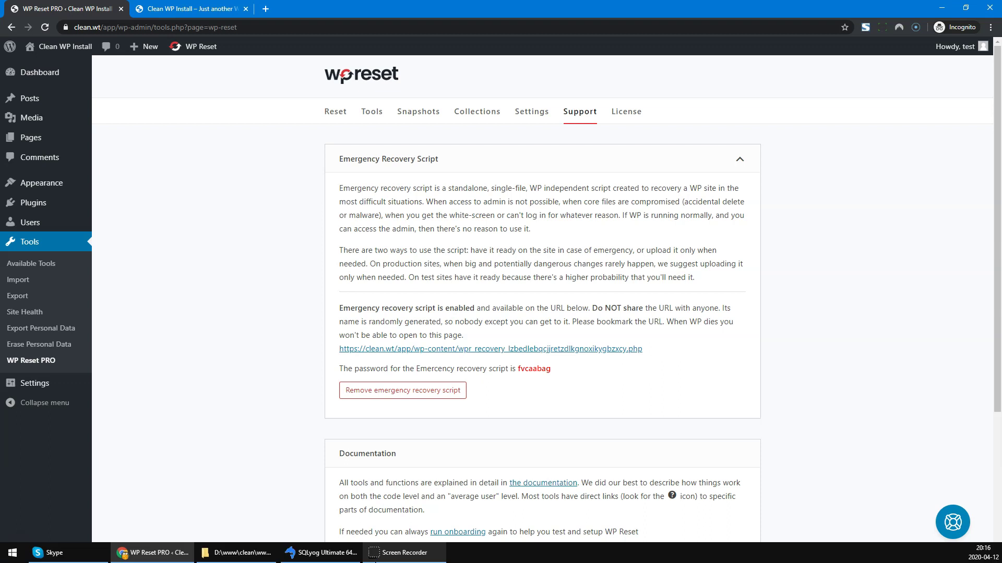
# Delete the core files from locale.php to nav-menu.php in wp-includes.
pyautogui.click(263, 552)
pyautogui.moveTo(612, 475); pyautogui.dragTo(556, 339)
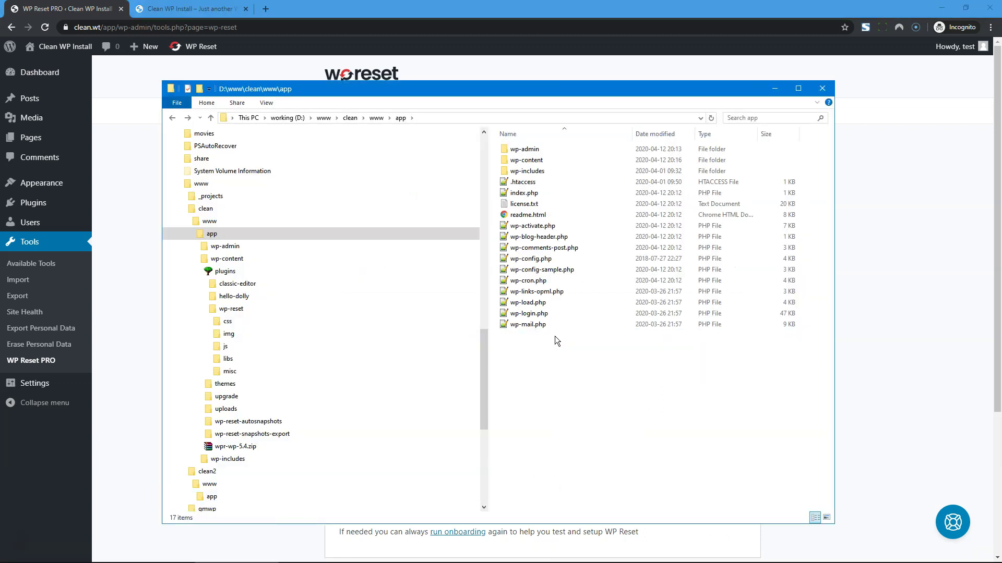
pyautogui.doubleClick(526, 170)
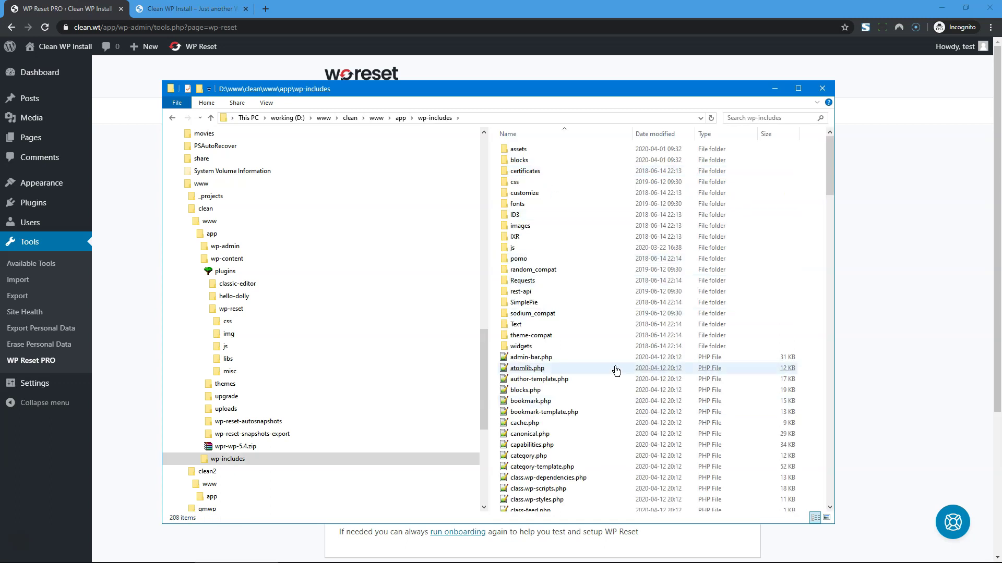
pyautogui.scroll(-10, 595, 313)
pyautogui.moveTo(767, 252)
pyautogui.mouseDown()
pyautogui.moveTo(603, 423)
pyautogui.moveTo(560, 488)
pyautogui.mouseUp()
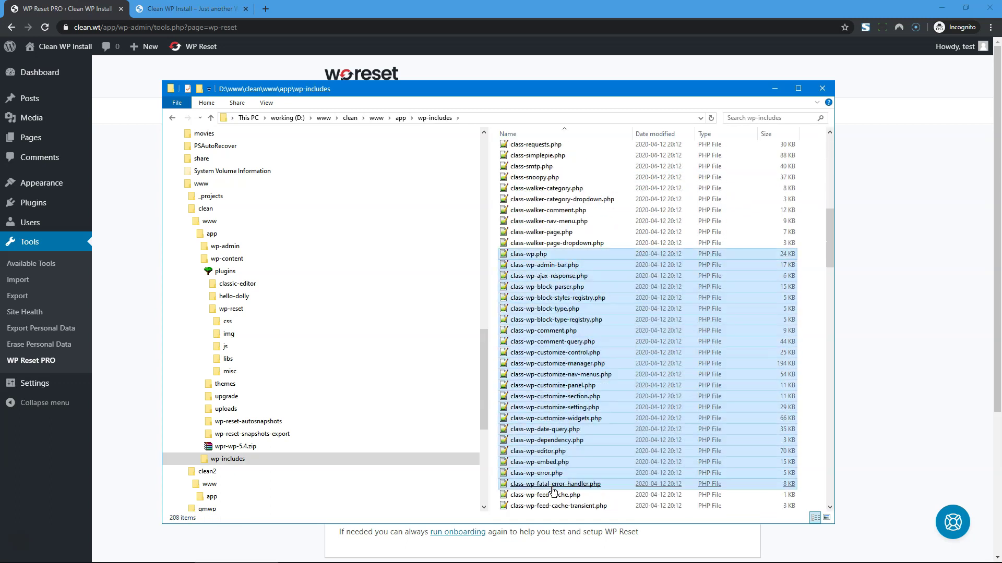
pyautogui.scroll(-5, 552, 493)
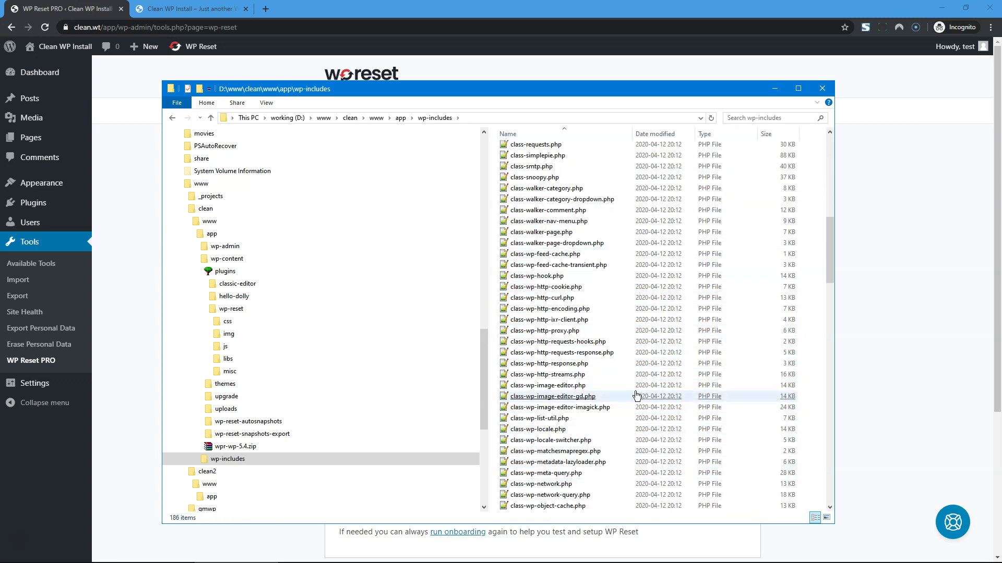
pyautogui.scroll(-8, 552, 492)
pyautogui.moveTo(547, 472); pyautogui.dragTo(651, 322)
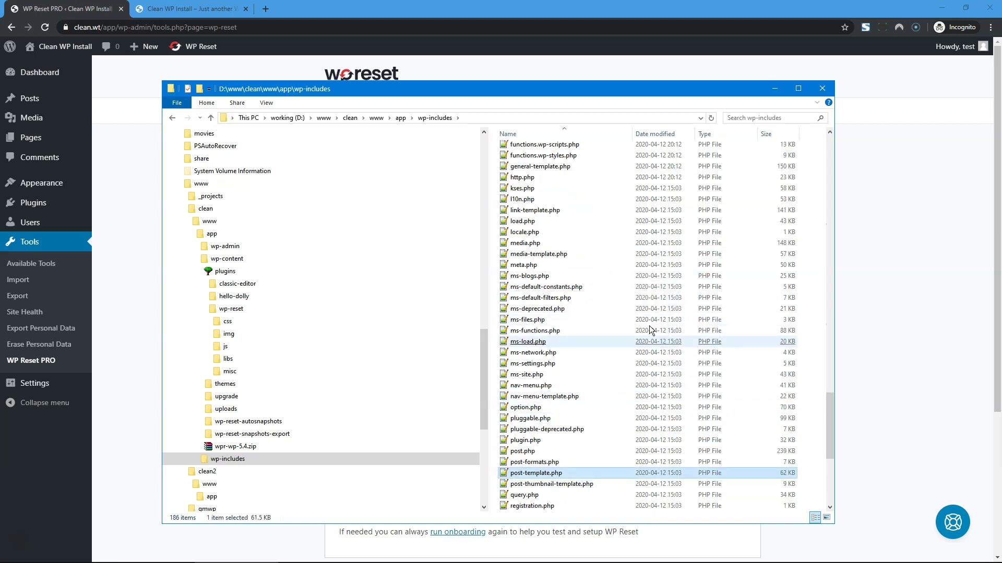
pyautogui.click(610, 385)
pyautogui.moveTo(625, 394); pyautogui.dragTo(625, 352)
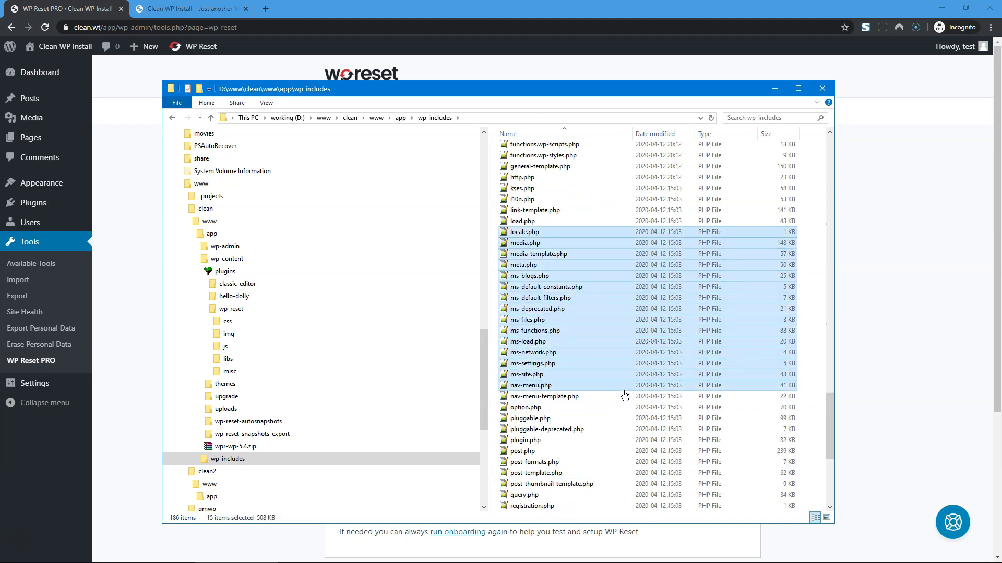
pyautogui.press('Delete')
# Create an empty file named bad-file.php in wp-includes, confirming the extension change.
pyautogui.rightClick(623, 391)
pyautogui.moveTo(680, 527)
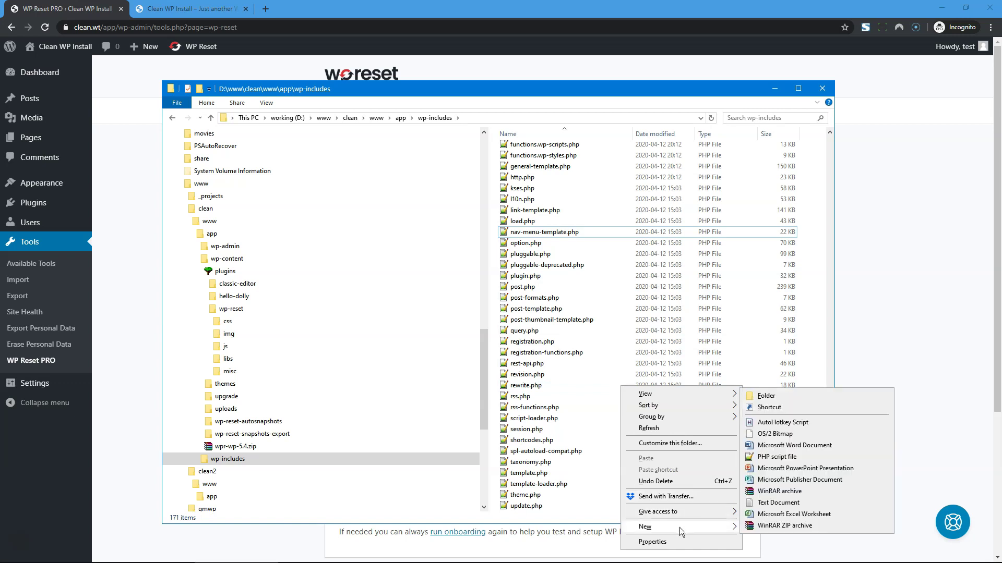
pyautogui.click(774, 503)
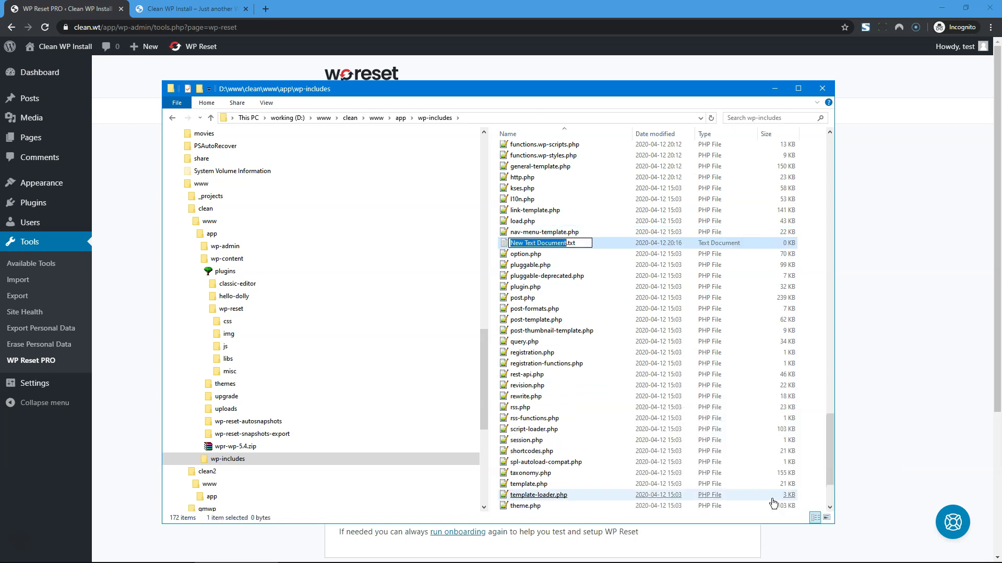
pyautogui.write('bad-file')
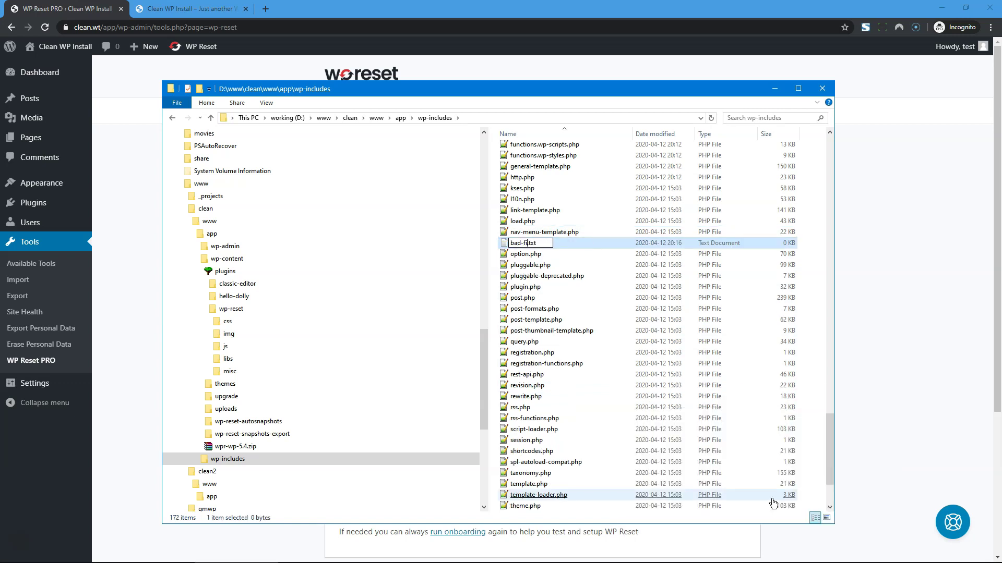
pyautogui.write('.php')
pyautogui.press('Delete')
pyautogui.press('Delete')
pyautogui.press('Delete')
pyautogui.press('Return')
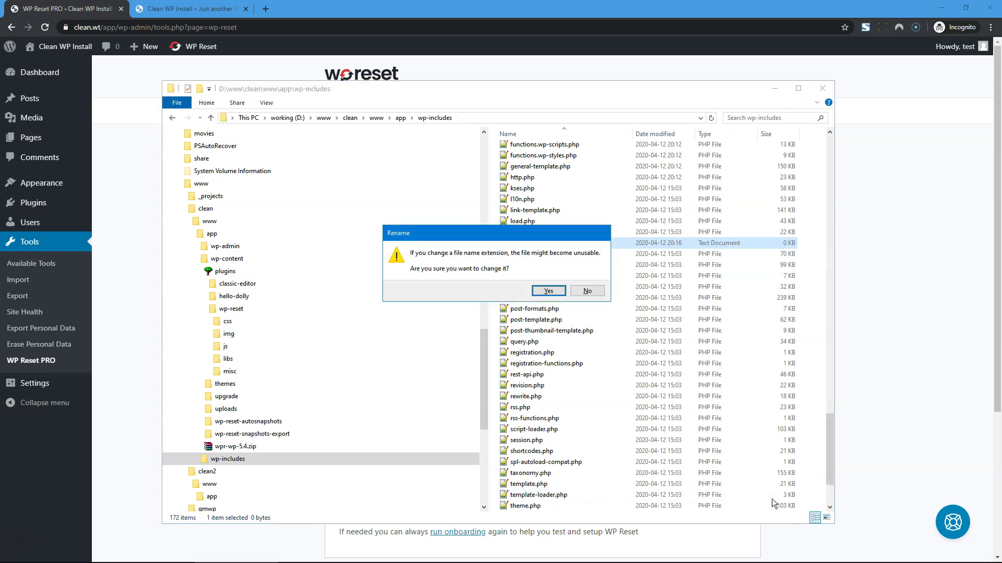
pyautogui.press('Return')
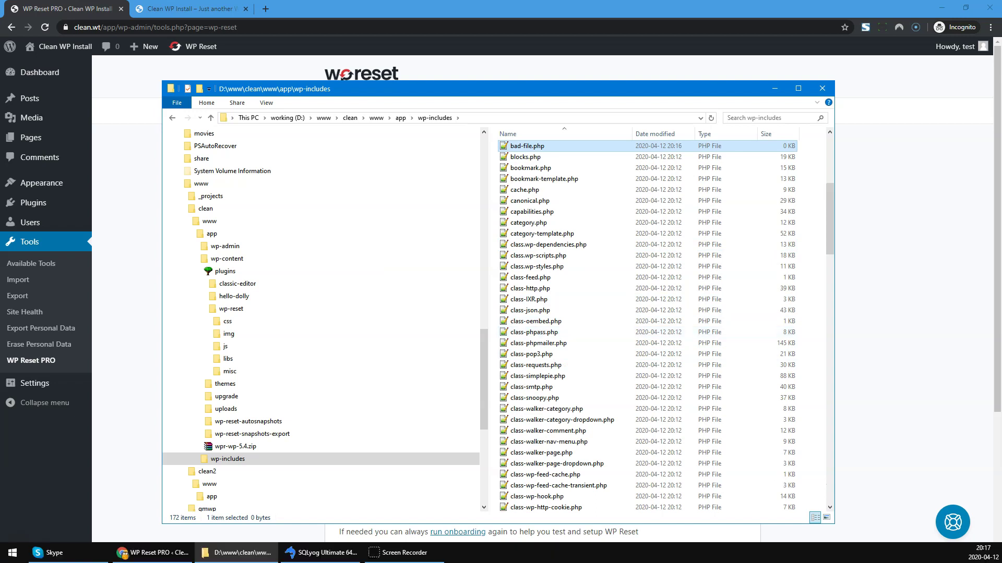
# Delete both user rows from the refreshed wp77_users table in SQLyog.
pyautogui.click(321, 553)
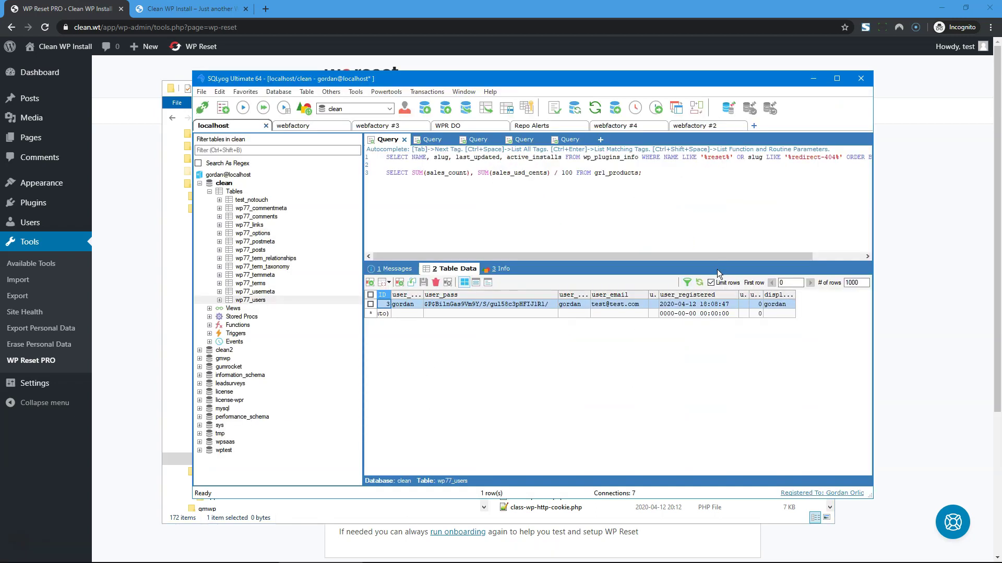
pyautogui.click(700, 283)
pyautogui.click(370, 304)
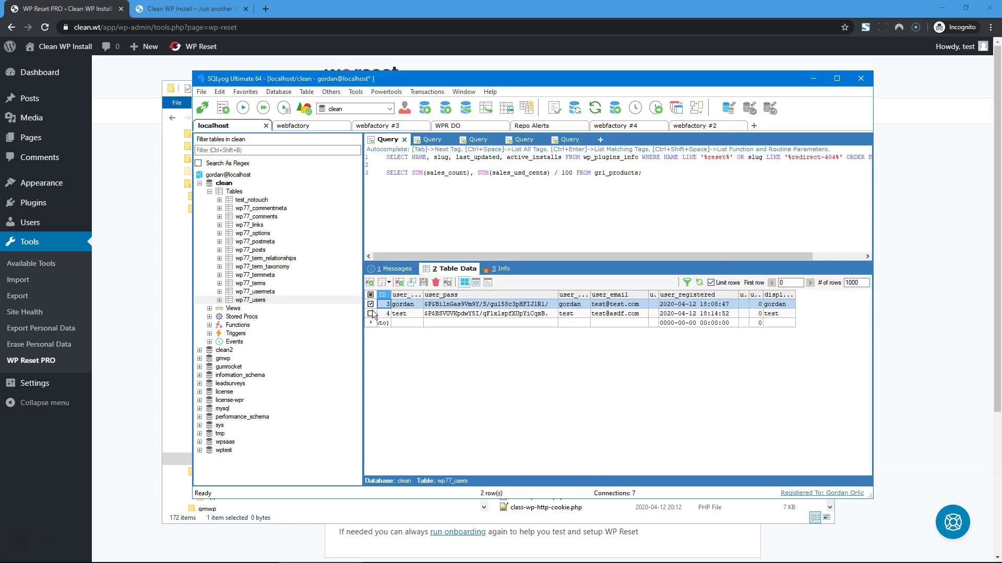
pyautogui.click(371, 314)
pyautogui.click(435, 283)
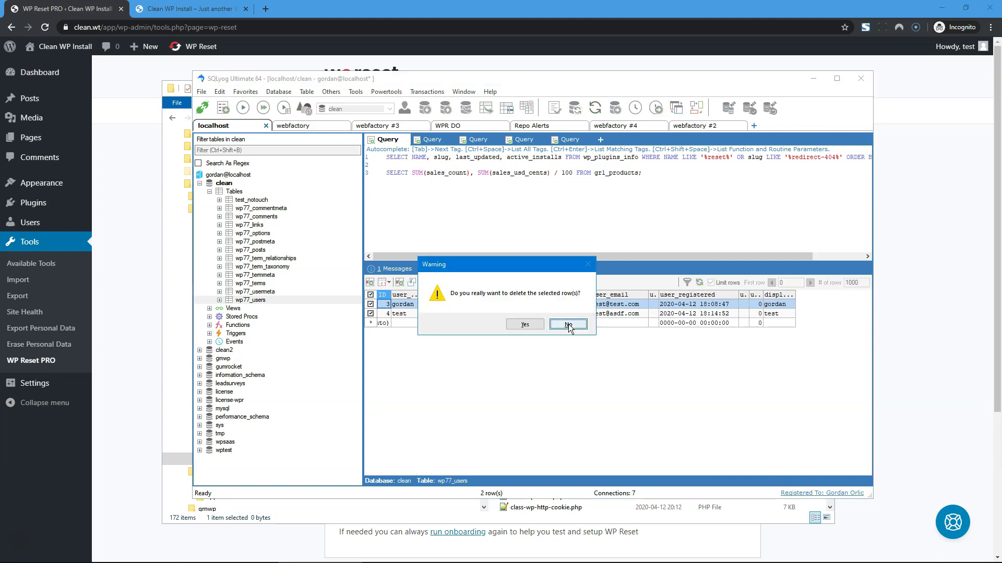
pyautogui.click(525, 327)
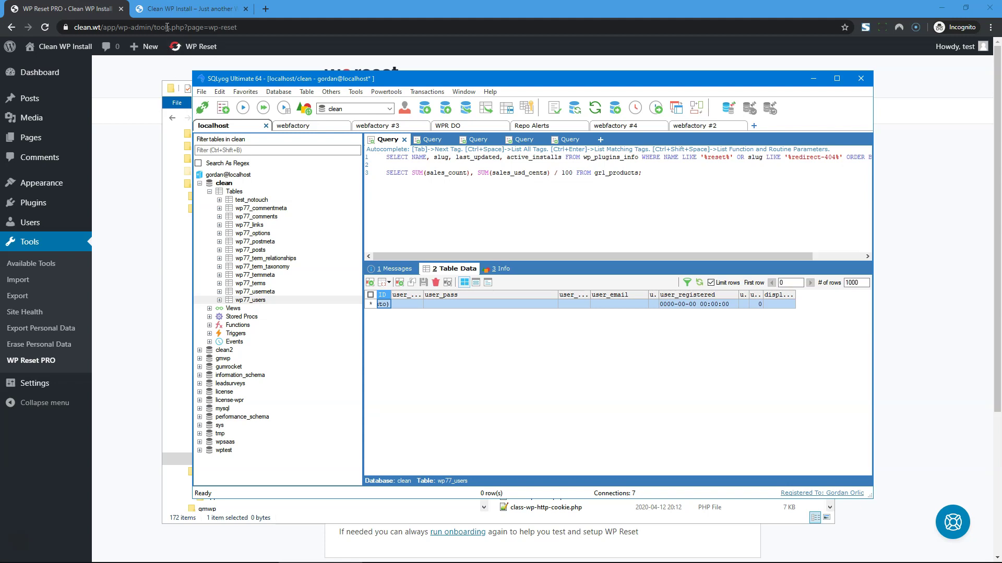
# Reload the broken front end, then log in to the recovery script with the copied address and password.
pyautogui.click(168, 9)
pyautogui.press('F5')
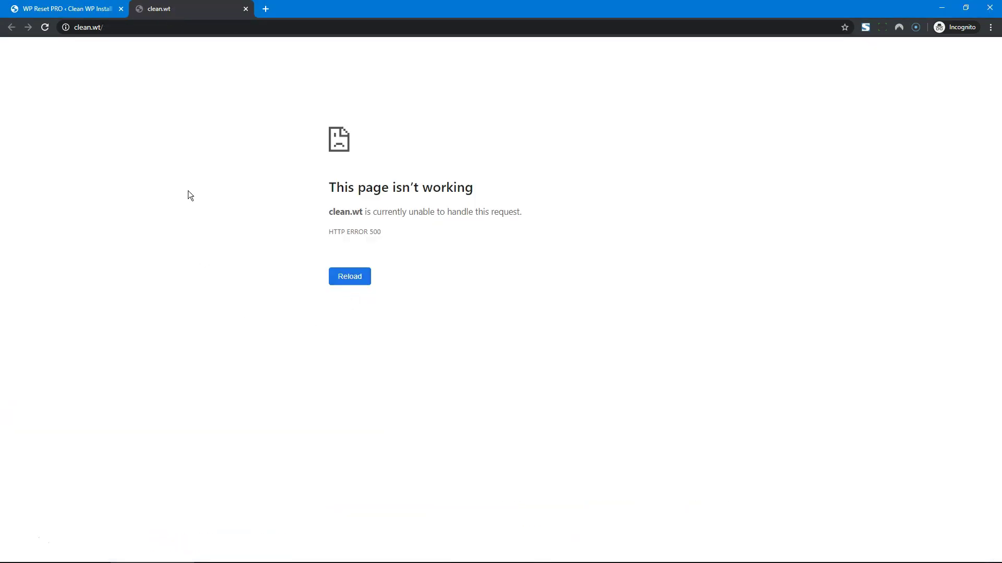
pyautogui.hotkey('ctrl', 't')
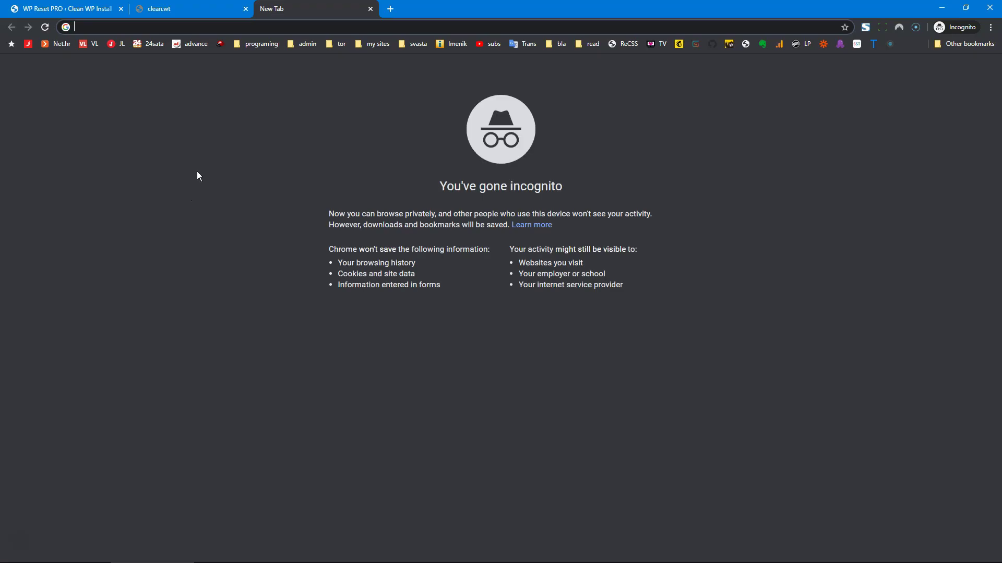
pyautogui.rightClick(236, 26)
pyautogui.press('Escape')
pyautogui.press('super+v')
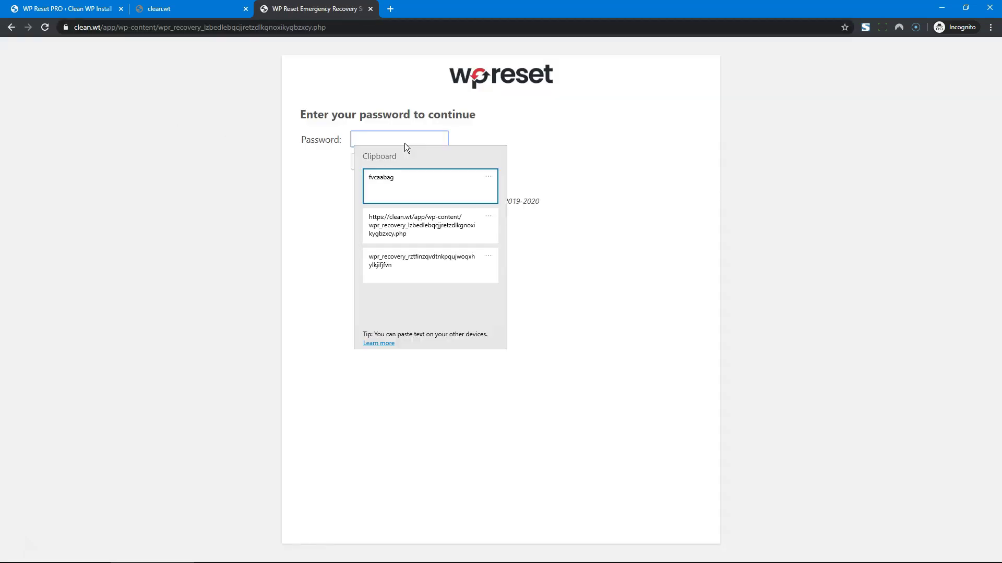
pyautogui.click(397, 183)
pyautogui.click(366, 161)
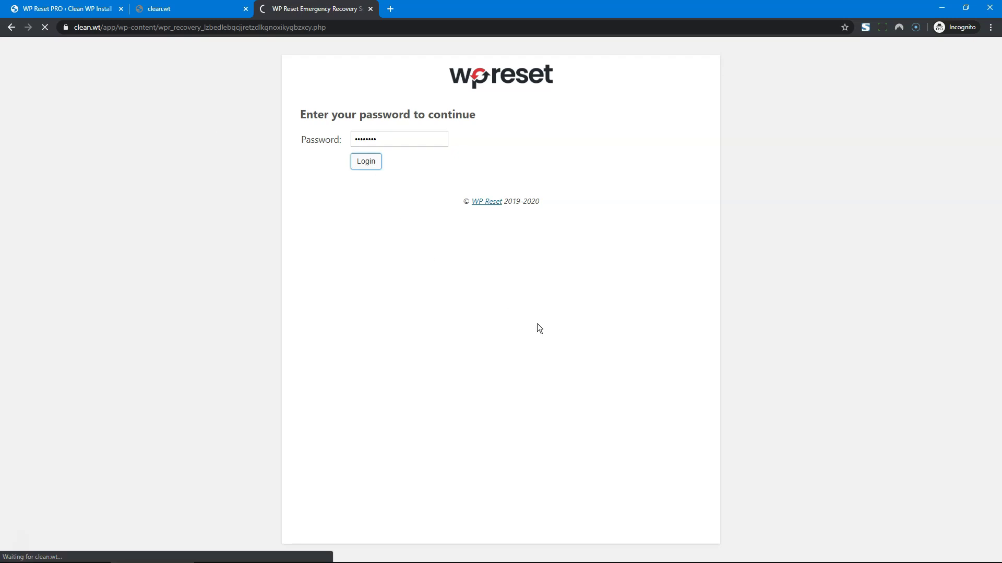
pyautogui.scroll(-3, 588, 245)
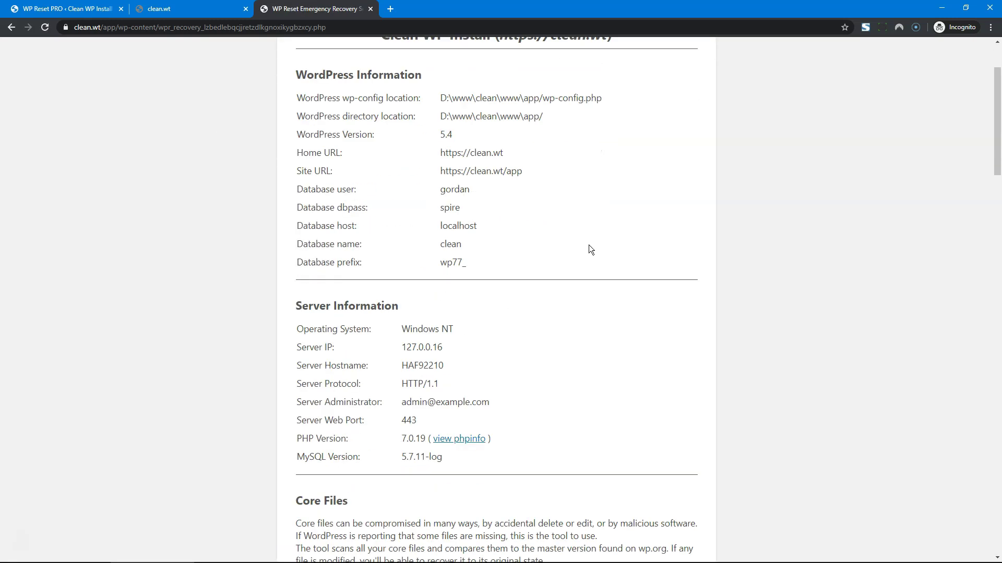
pyautogui.scroll(-3, 589, 246)
pyautogui.scroll(-3, 588, 245)
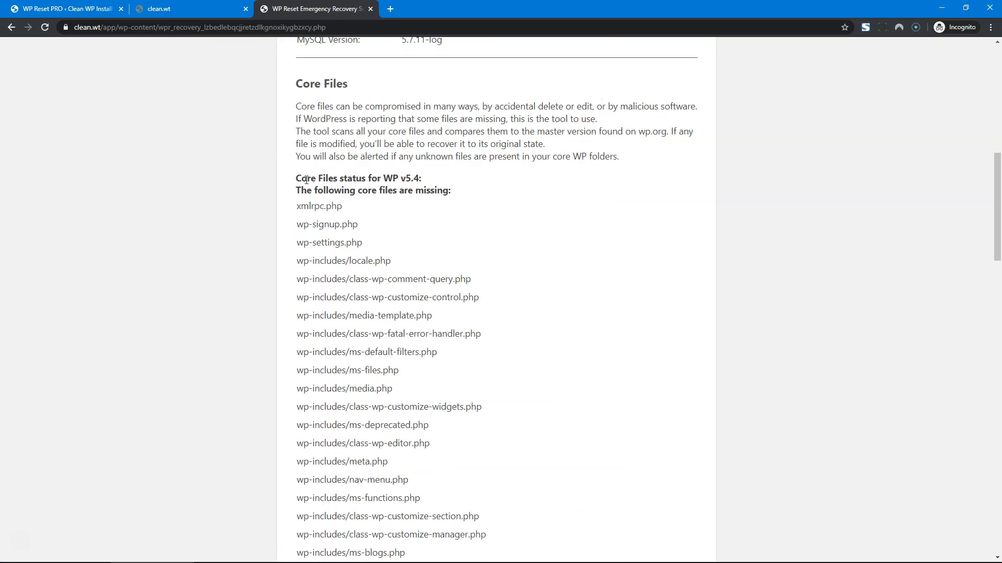
pyautogui.scroll(-4, 399, 283)
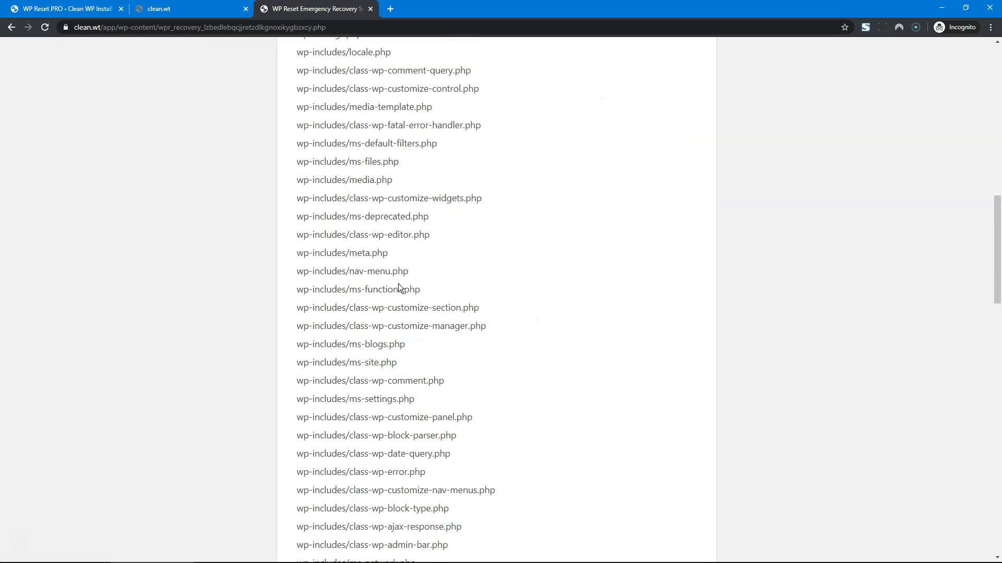
pyautogui.scroll(-4, 399, 283)
pyautogui.scroll(-4, 399, 284)
pyautogui.scroll(-2, 399, 283)
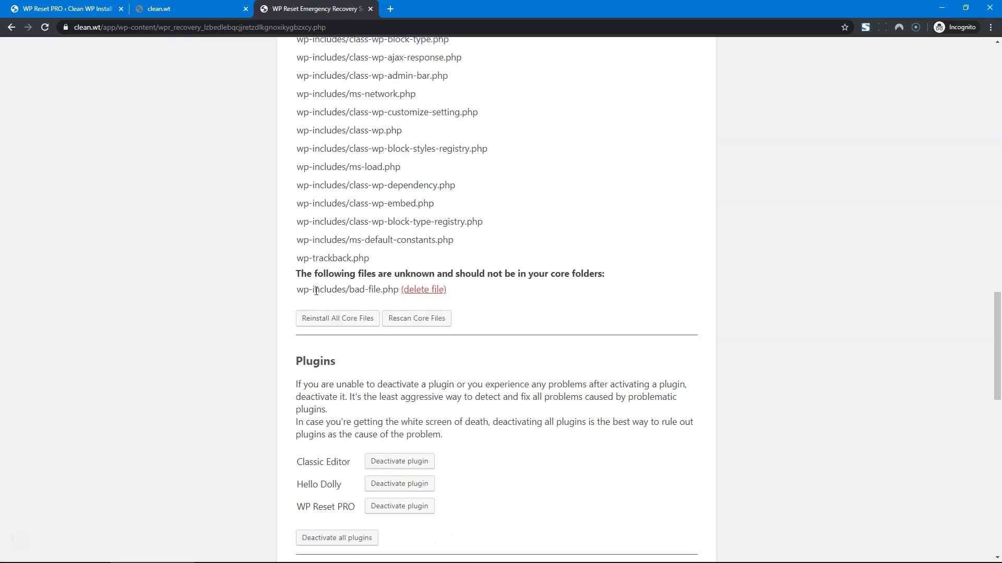
pyautogui.scroll(2, 364, 290)
pyautogui.scroll(3, 392, 305)
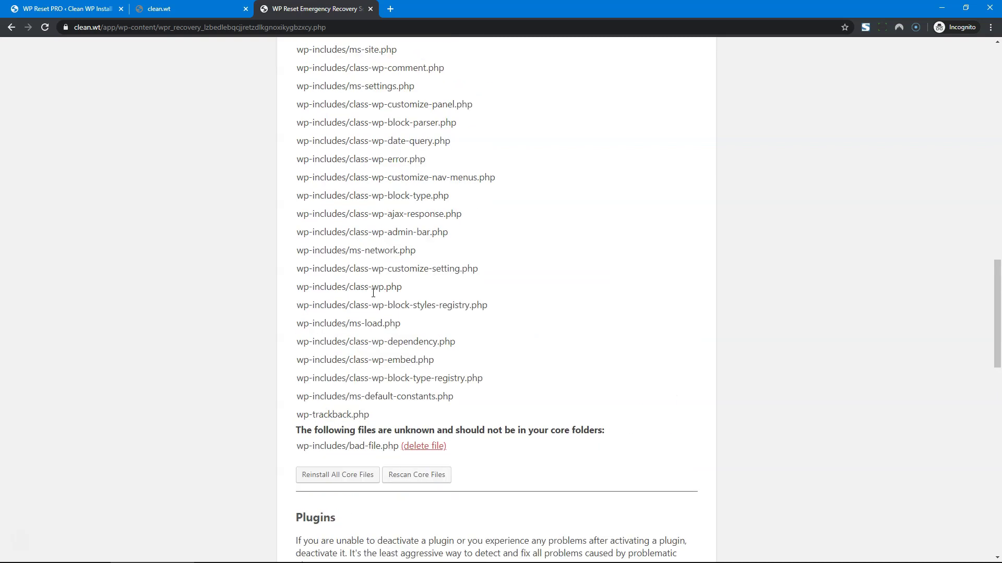
pyautogui.scroll(-3, 477, 318)
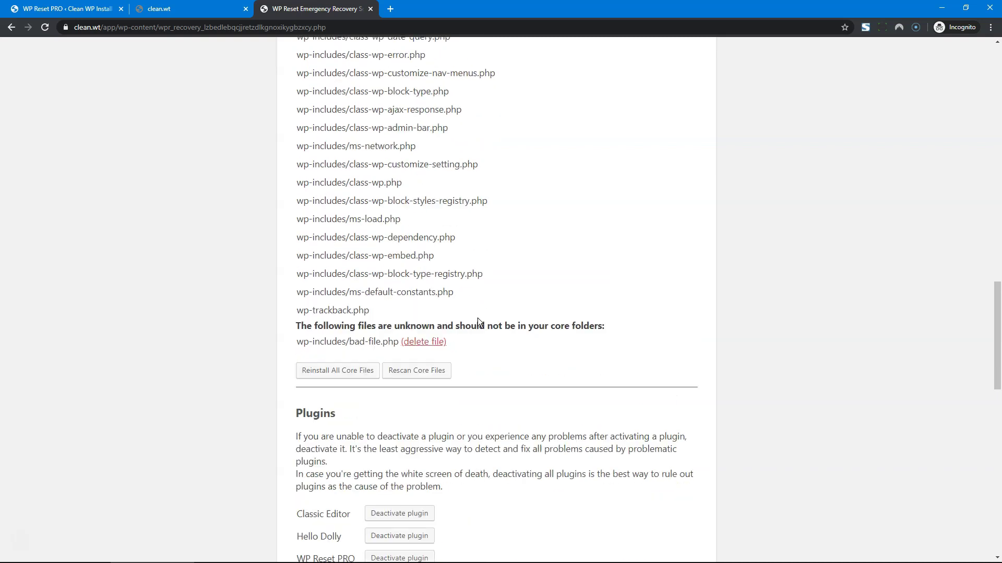
# Reinstall all missing core files, then delete the unknown wp-includes/bad-file.php.
pyautogui.click(343, 371)
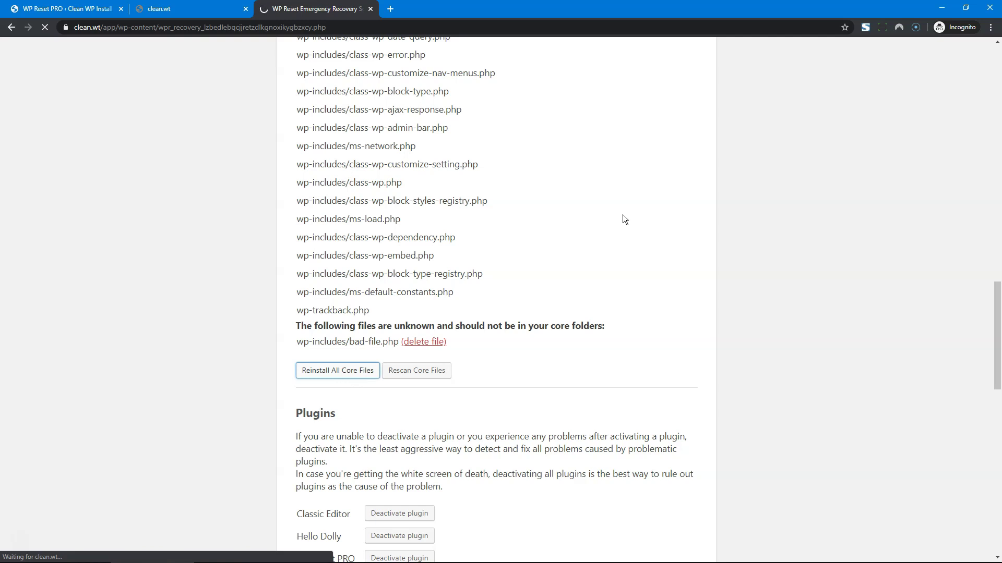
pyautogui.scroll(-5, 840, 274)
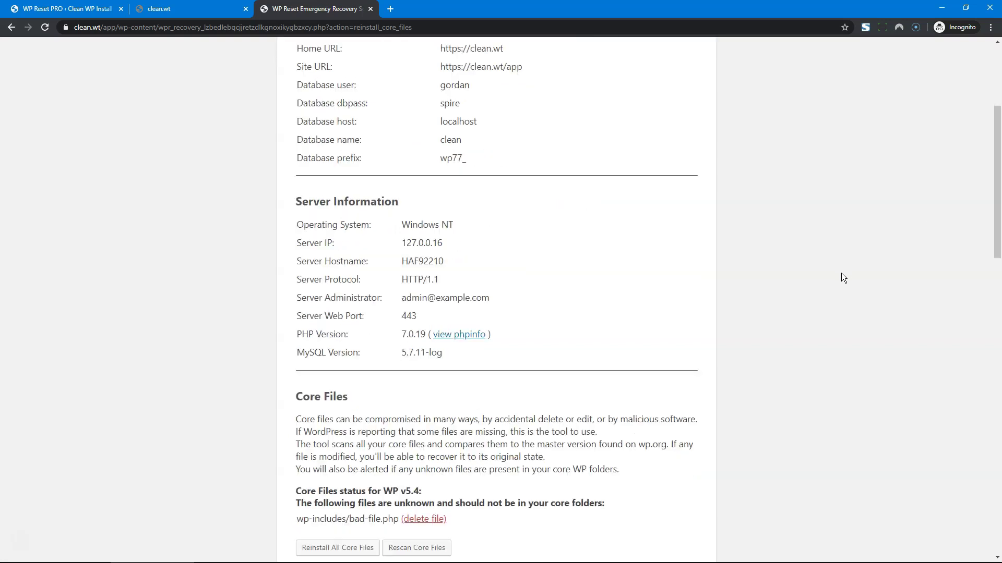
pyautogui.scroll(-5, 841, 273)
pyautogui.scroll(-3, 841, 273)
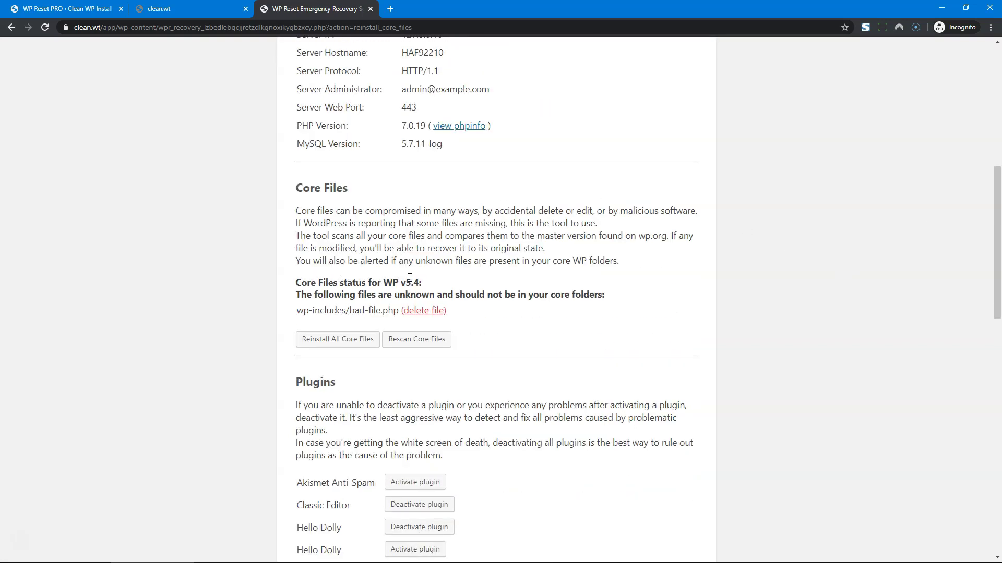
pyautogui.click(424, 311)
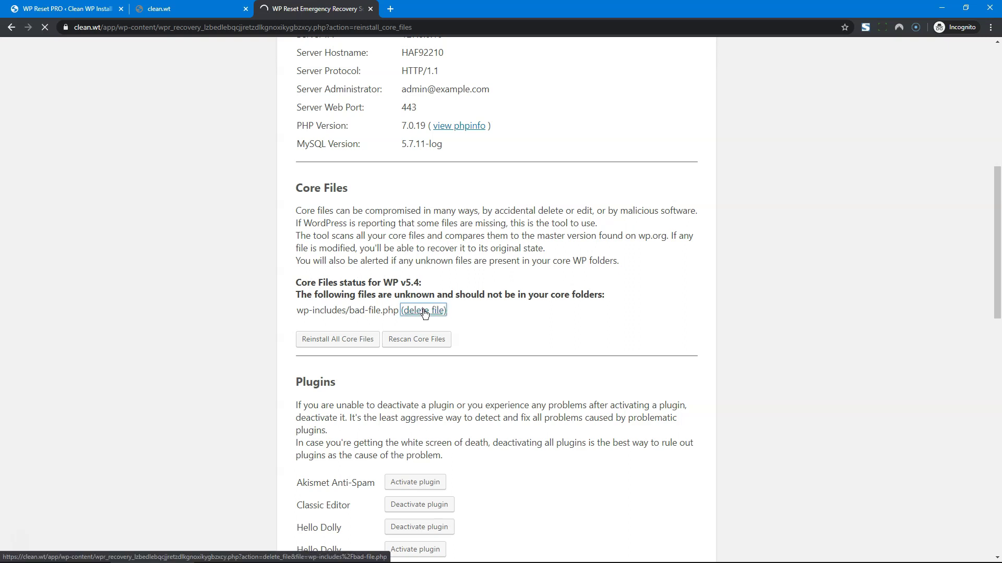
# Reload the clean.wt front page and admin, then refresh wp77_users in SQLyog.
pyautogui.click(197, 12)
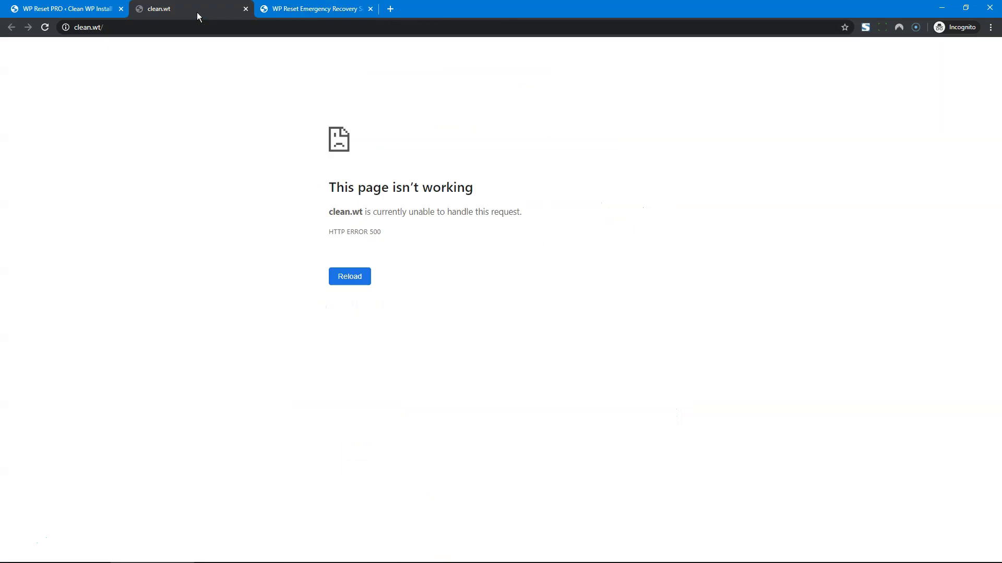
pyautogui.press('F5')
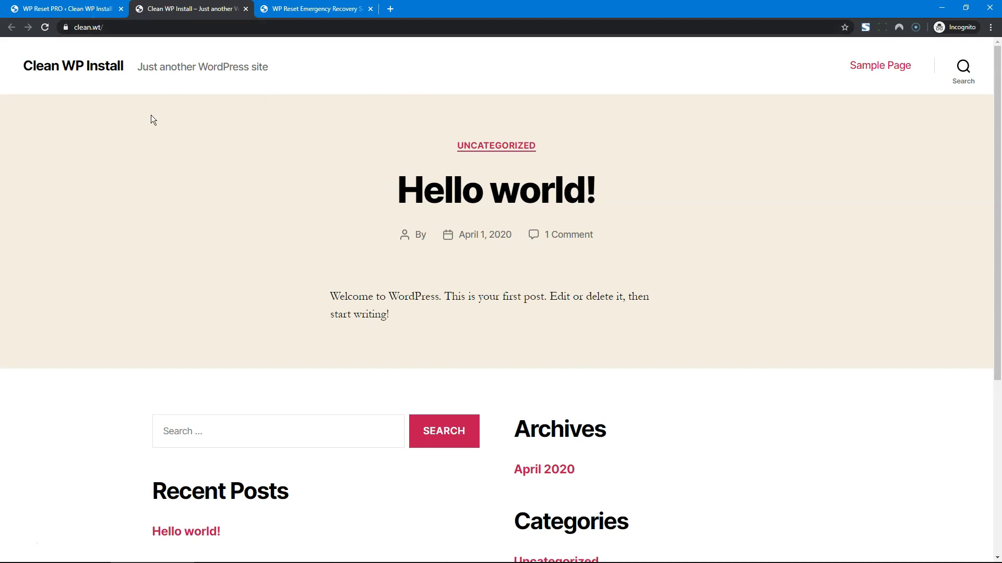
pyautogui.click(80, 9)
pyautogui.press('F5')
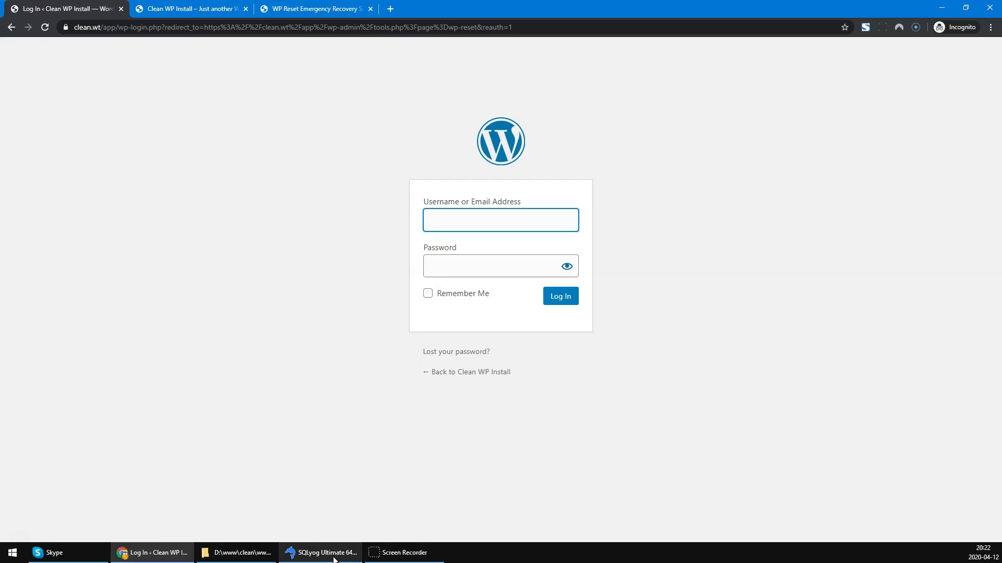
pyautogui.click(331, 555)
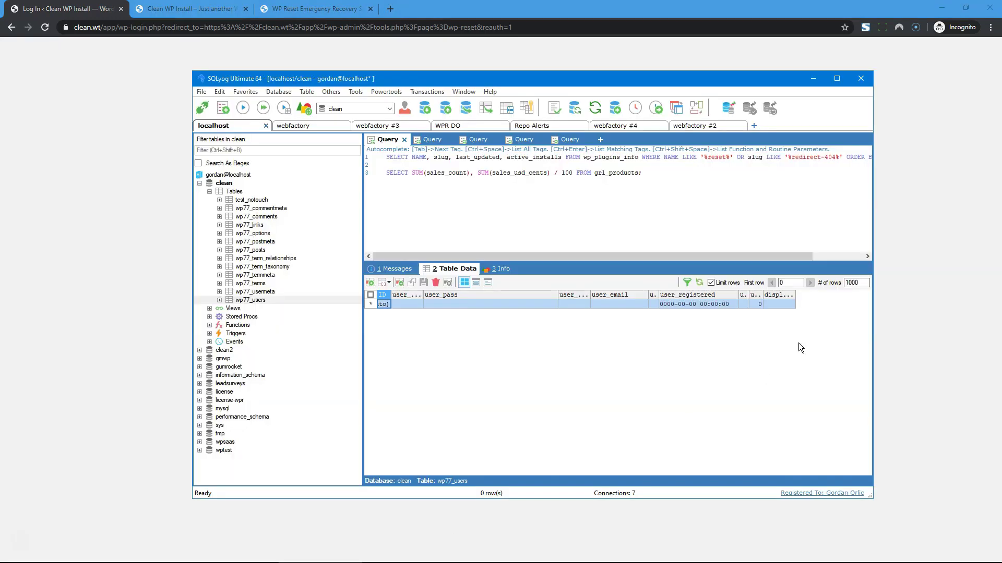
pyautogui.click(699, 282)
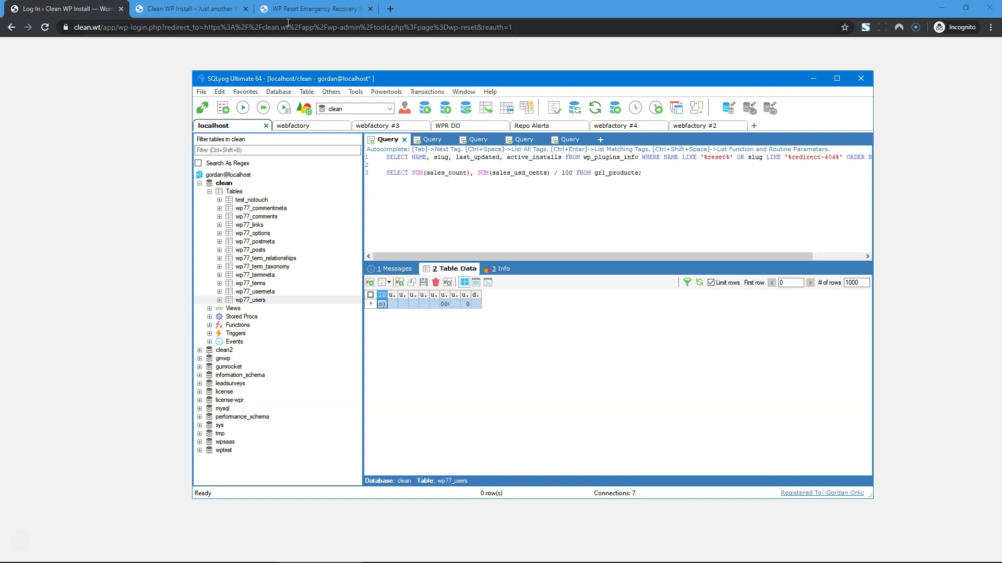
pyautogui.click(306, 9)
pyautogui.scroll(-8, 593, 252)
pyautogui.scroll(-4, 592, 253)
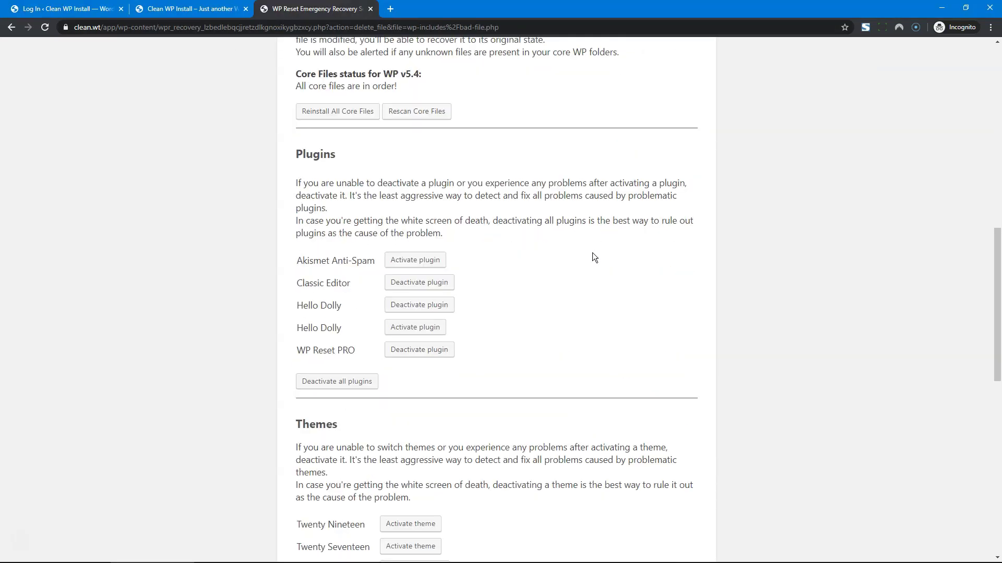
pyautogui.scroll(-5, 593, 253)
pyautogui.scroll(-4, 592, 253)
# Create administrator 'test' with a password and email, then check wp77_users for it.
pyautogui.click(416, 272)
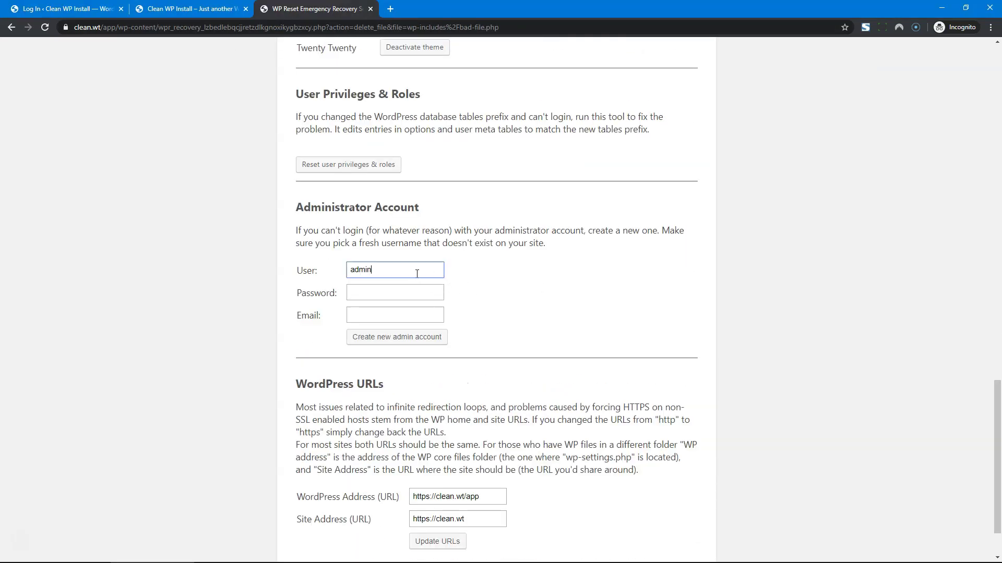
pyautogui.doubleClick(416, 272)
pyautogui.press('Tab')
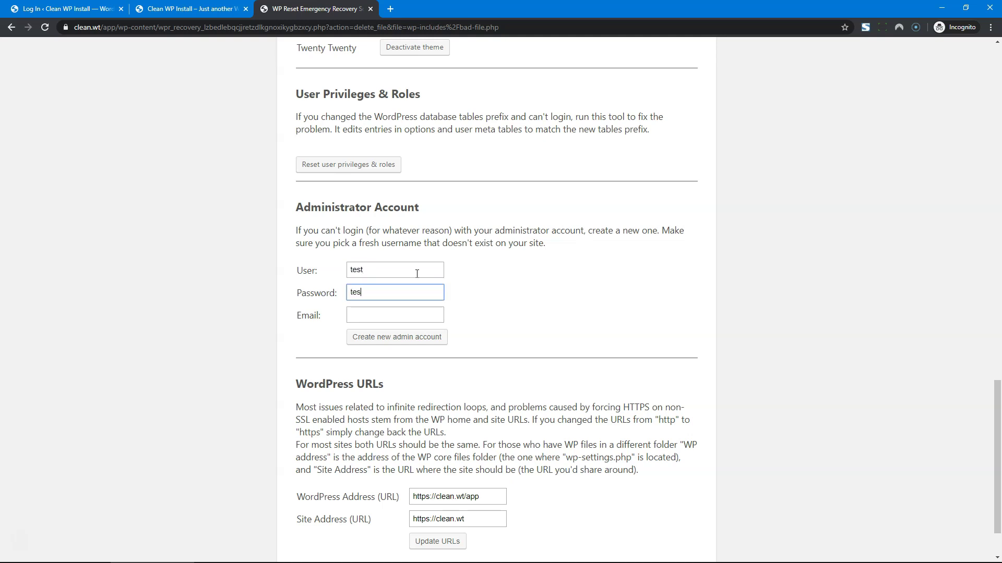
pyautogui.press('Tab')
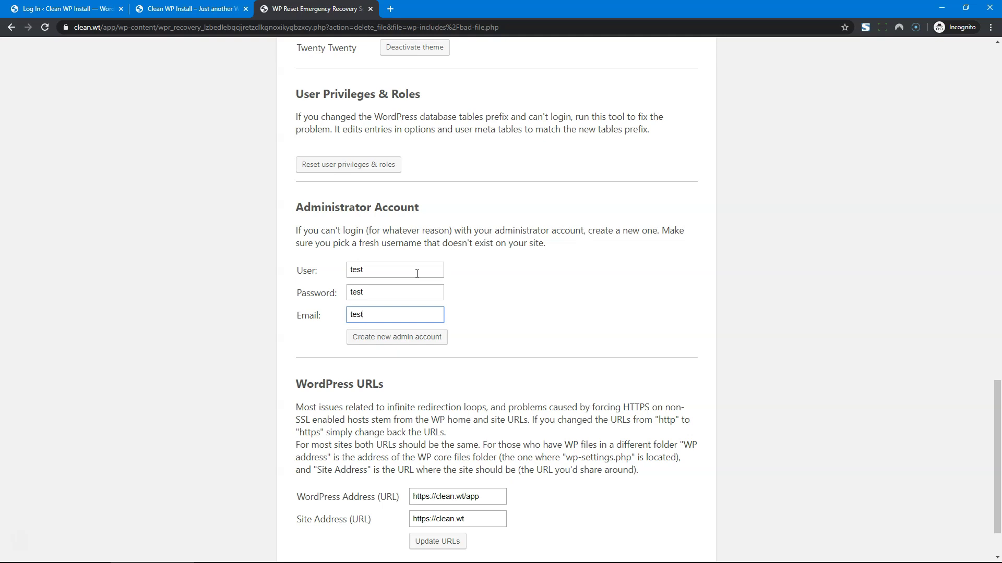
pyautogui.write('om')
pyautogui.click(402, 337)
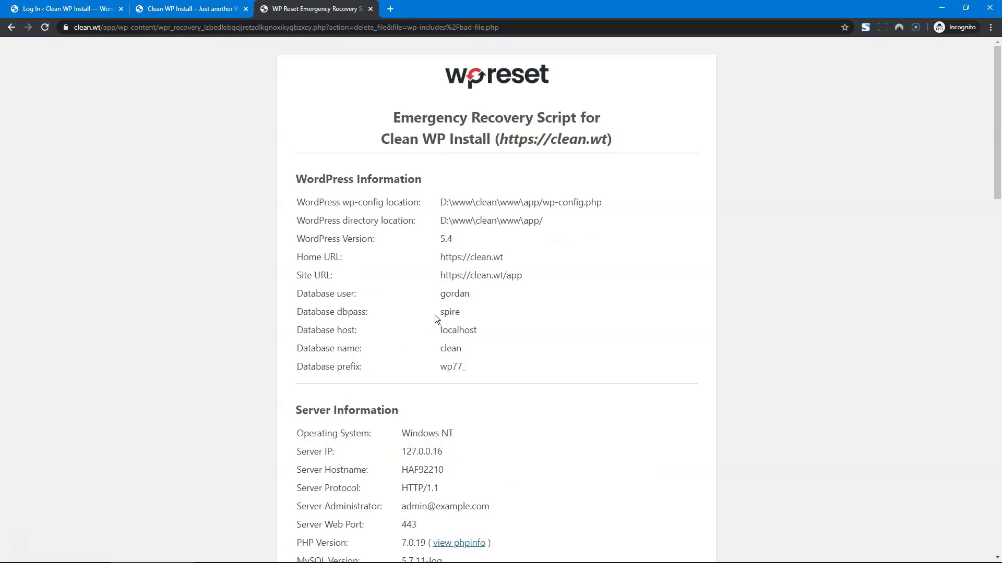
pyautogui.click(320, 553)
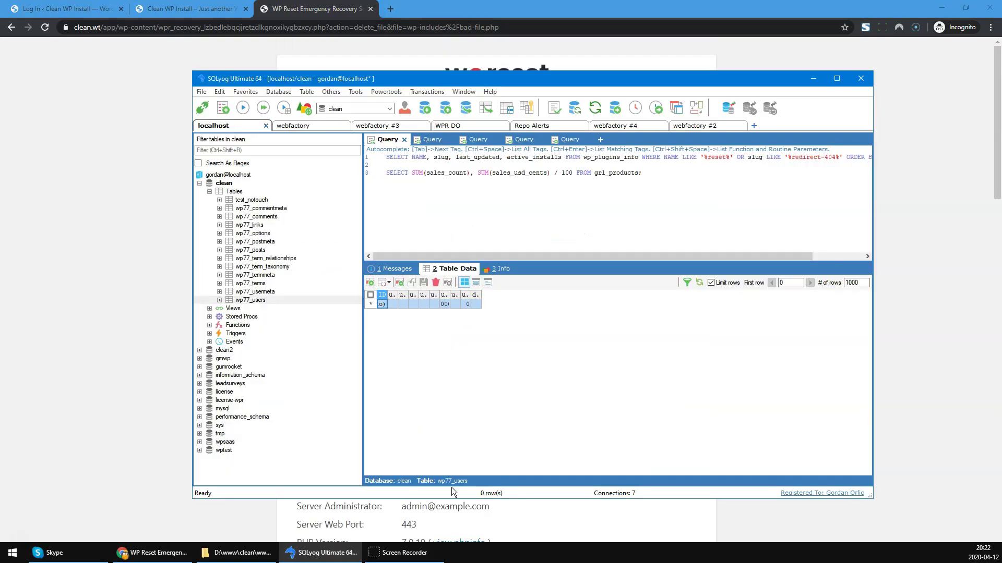
pyautogui.click(698, 282)
pyautogui.click(86, 8)
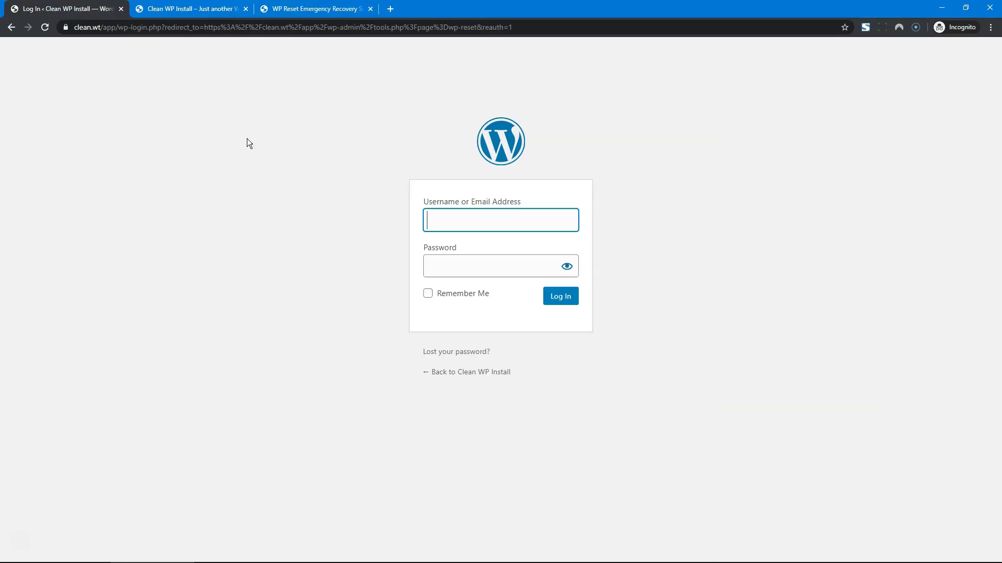
pyautogui.press('Tab')
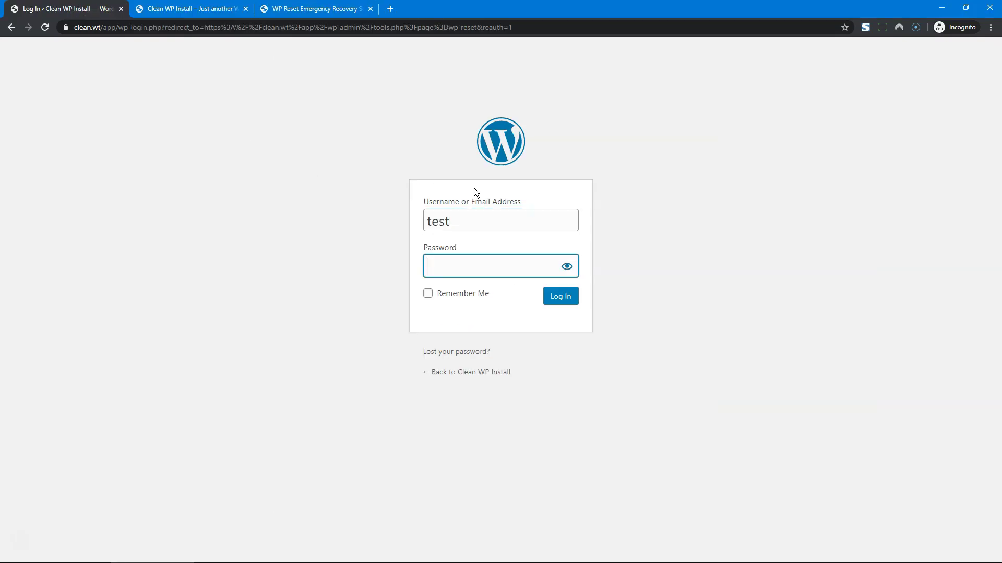
pyautogui.press('Return')
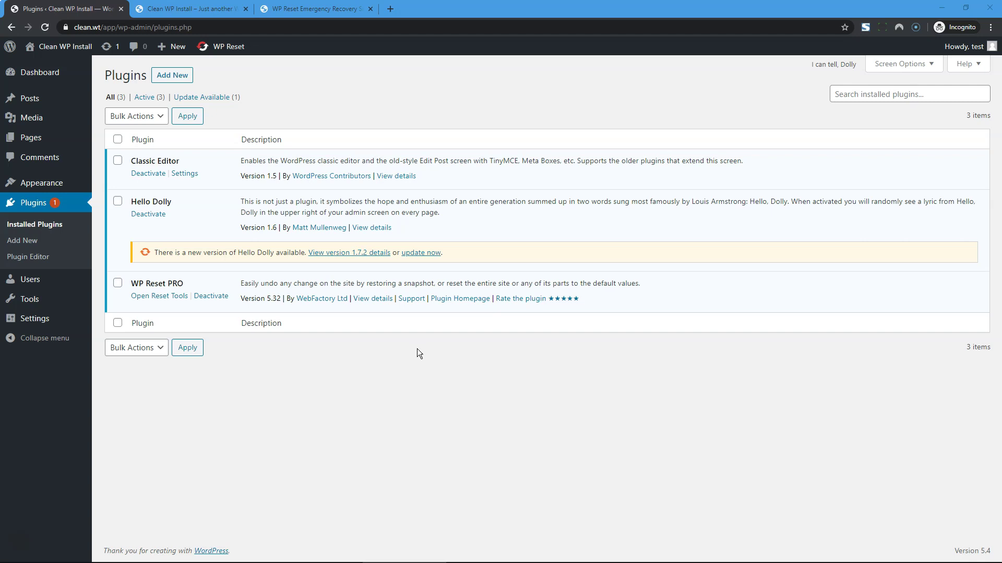
# Update Hello Dolly to 1.7.2 and reload the Plugins page.
pyautogui.click(420, 253)
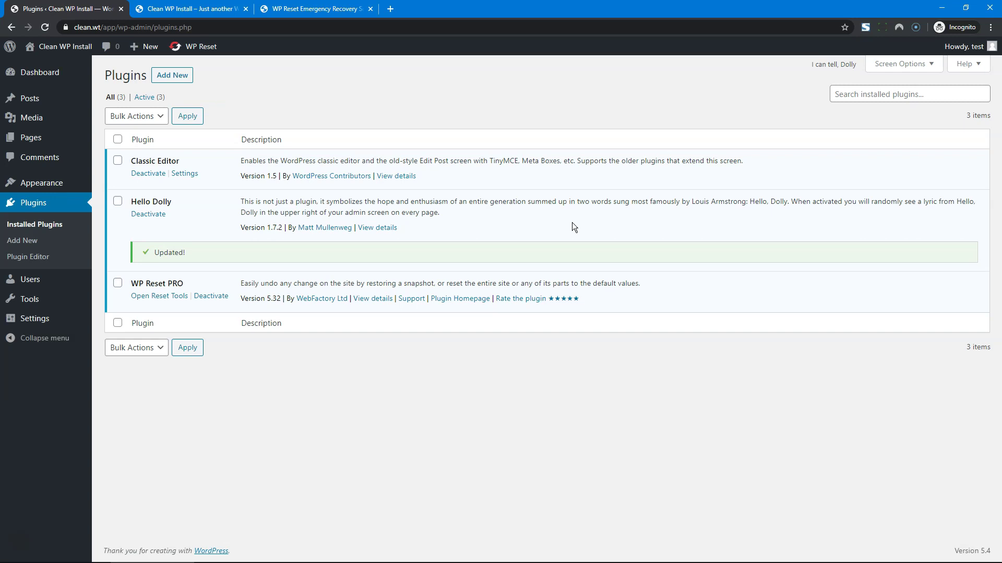
pyautogui.press('F5')
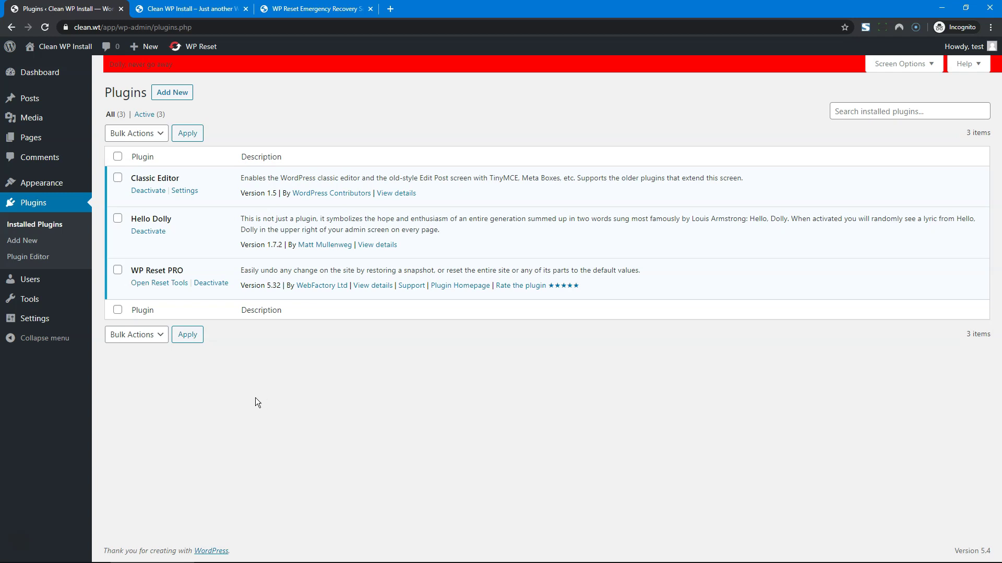
pyautogui.moveTo(30, 299)
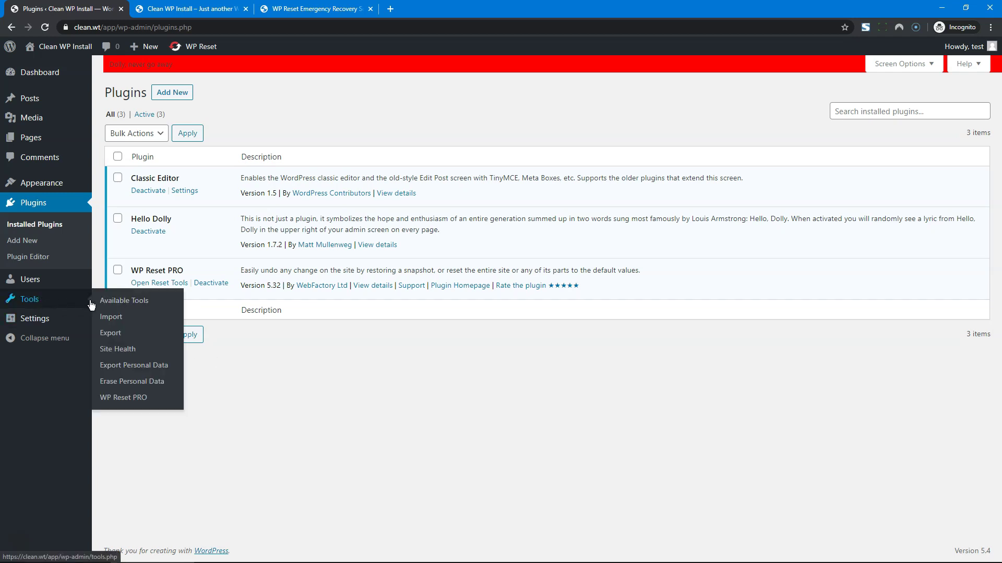
# Restore the automatic snapshot taken before Hello Dolly's 1.6 to 1.7.2 update, then reload.
pyautogui.click(123, 397)
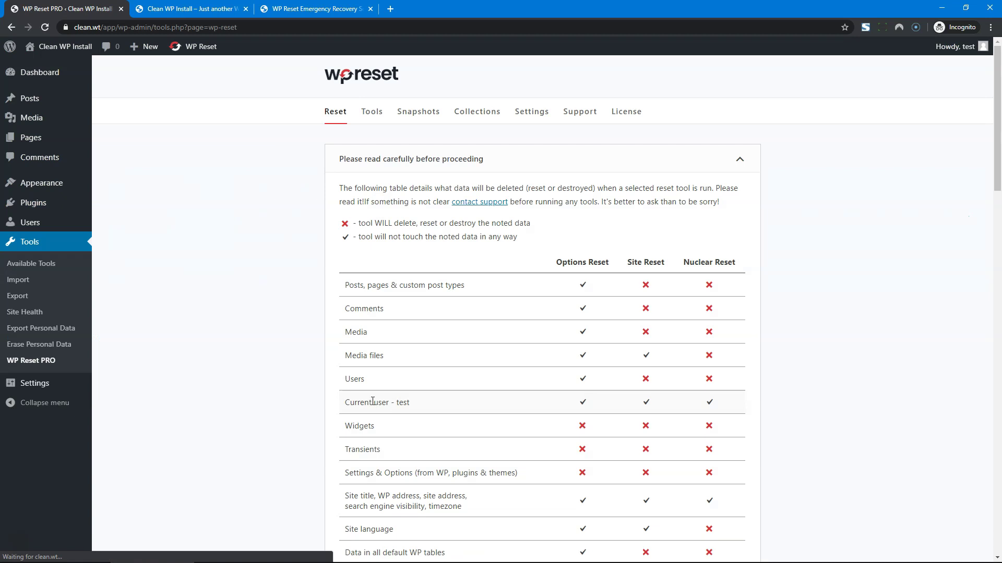
pyautogui.click(418, 111)
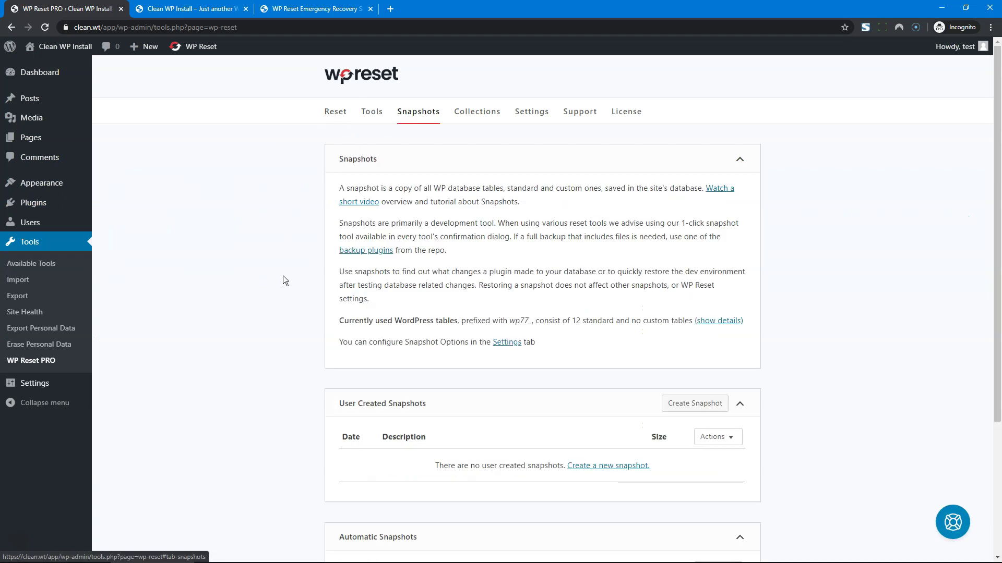
pyautogui.scroll(-2, 283, 275)
pyautogui.scroll(-1, 456, 270)
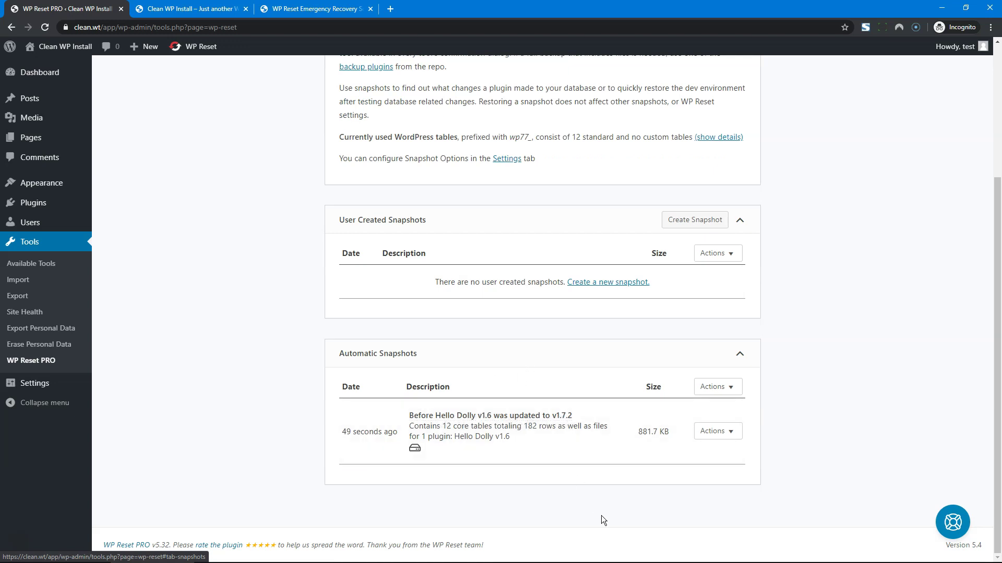
pyautogui.click(730, 432)
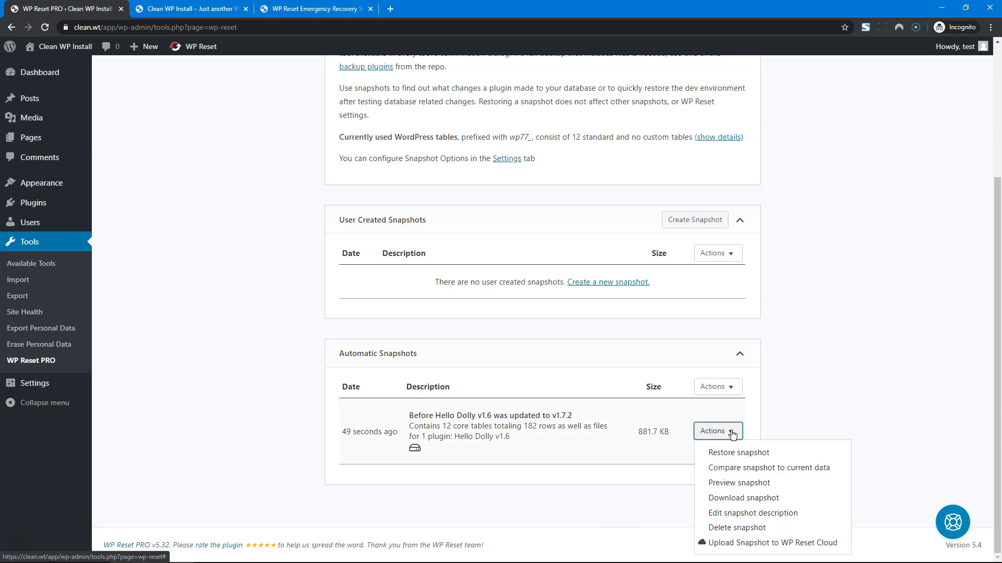
pyautogui.click(736, 452)
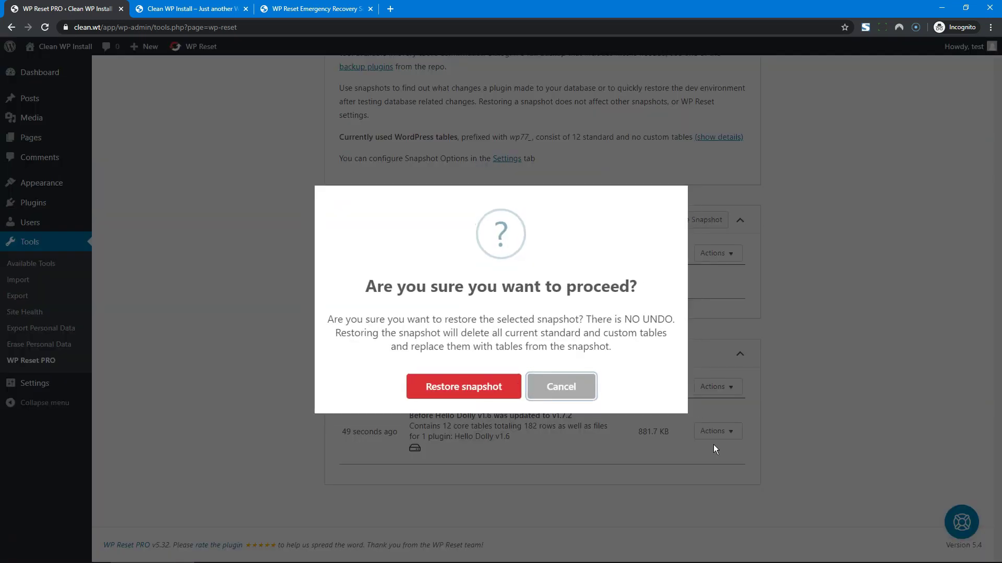
pyautogui.click(468, 387)
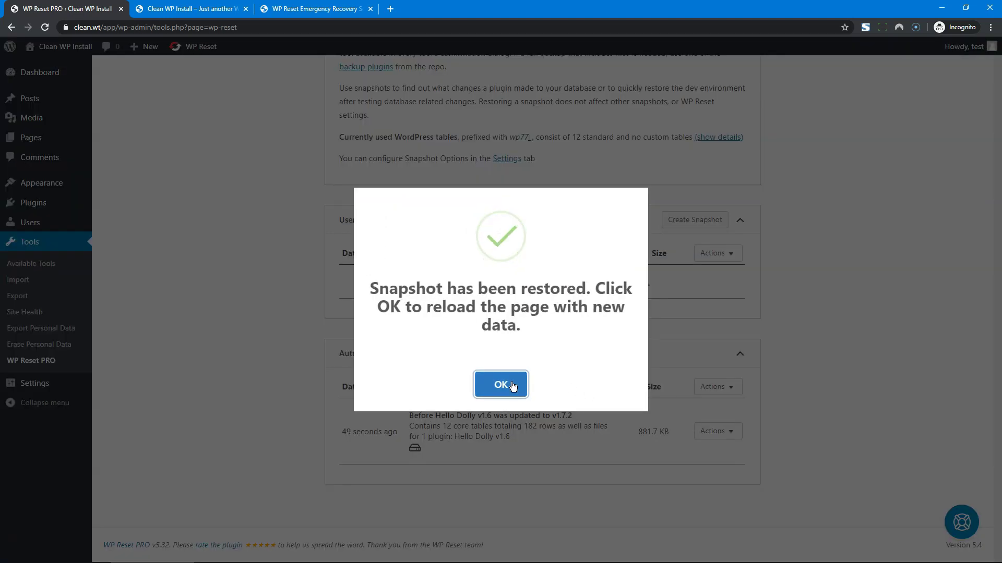
pyautogui.click(501, 384)
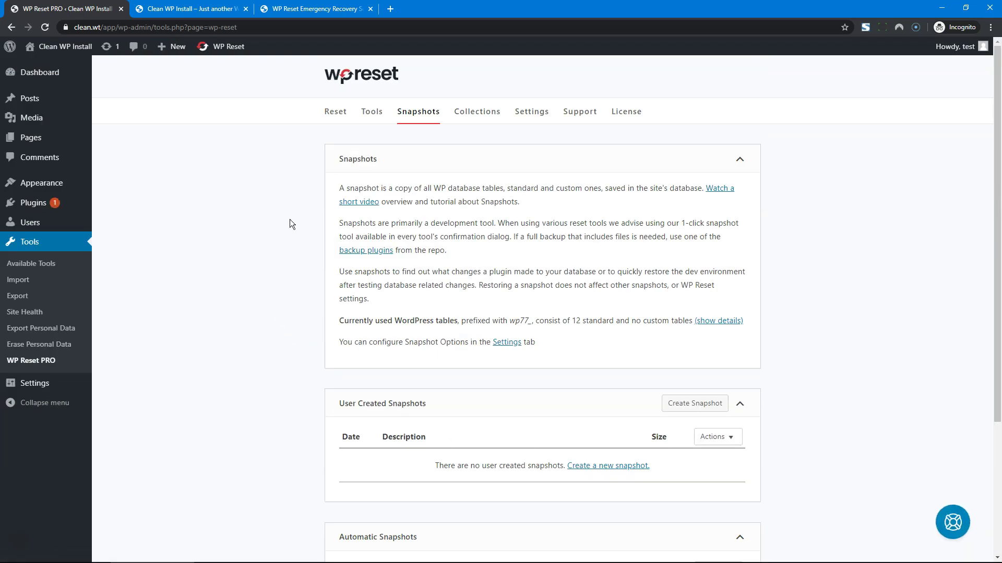
# Check Installed Plugins: WooCommerce 4.0.1 installed but inactive, Hello Dolly at 1.7.2.
pyautogui.click(33, 203)
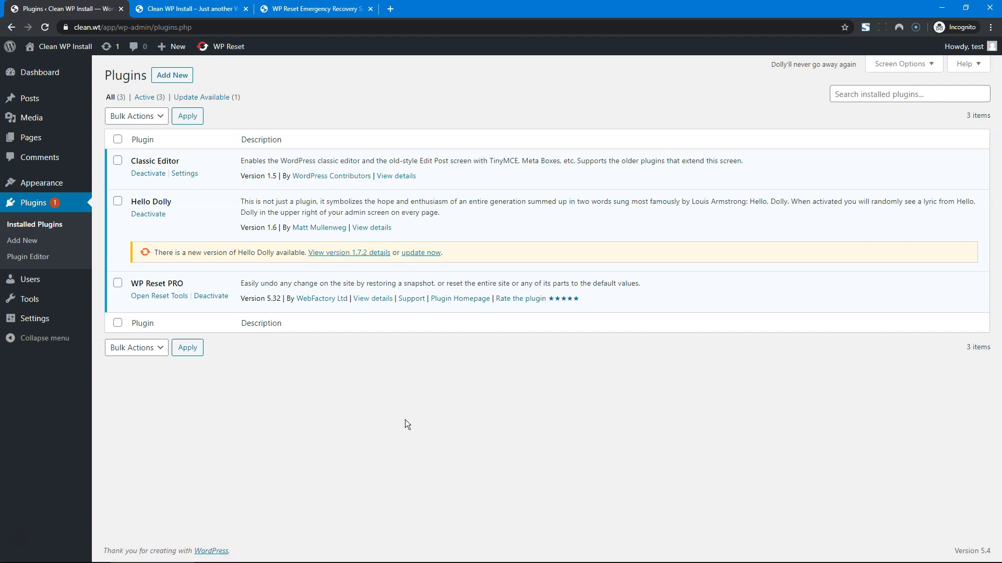
pyautogui.moveTo(30, 299)
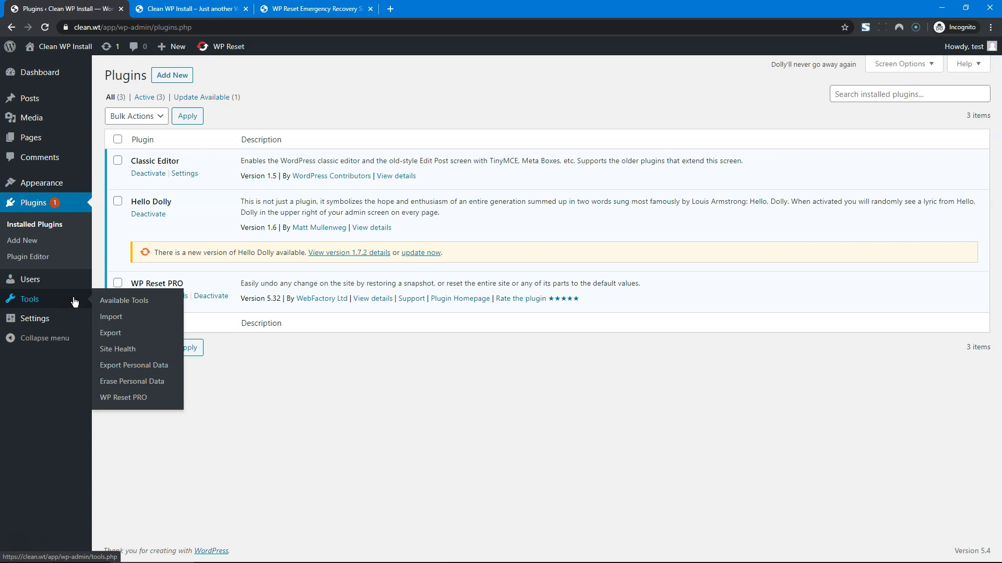
pyautogui.click(118, 399)
pyautogui.scroll(-5, 234, 368)
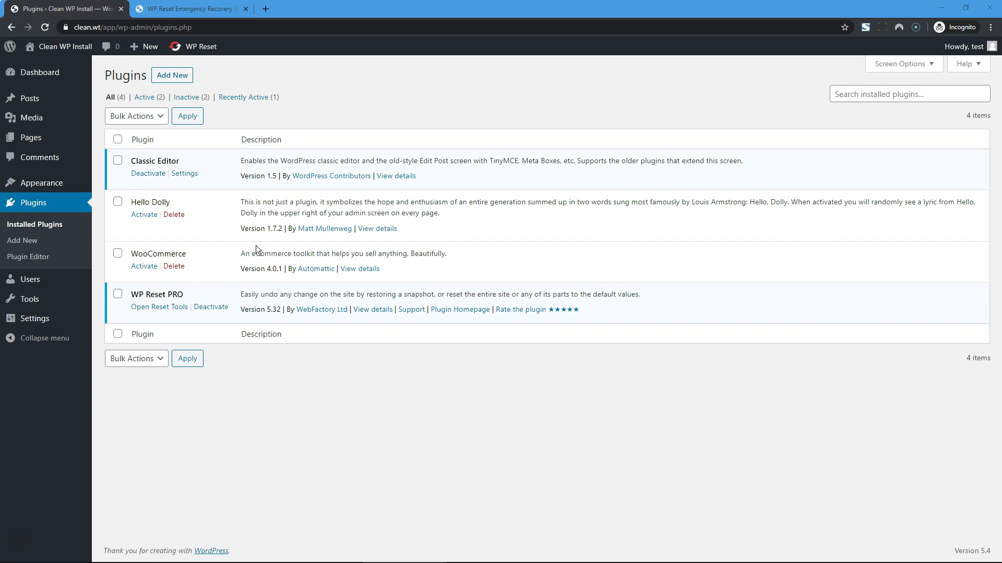
# Activate WooCommerce, switch to the old setup wizard, and skip store setup.
pyautogui.click(143, 266)
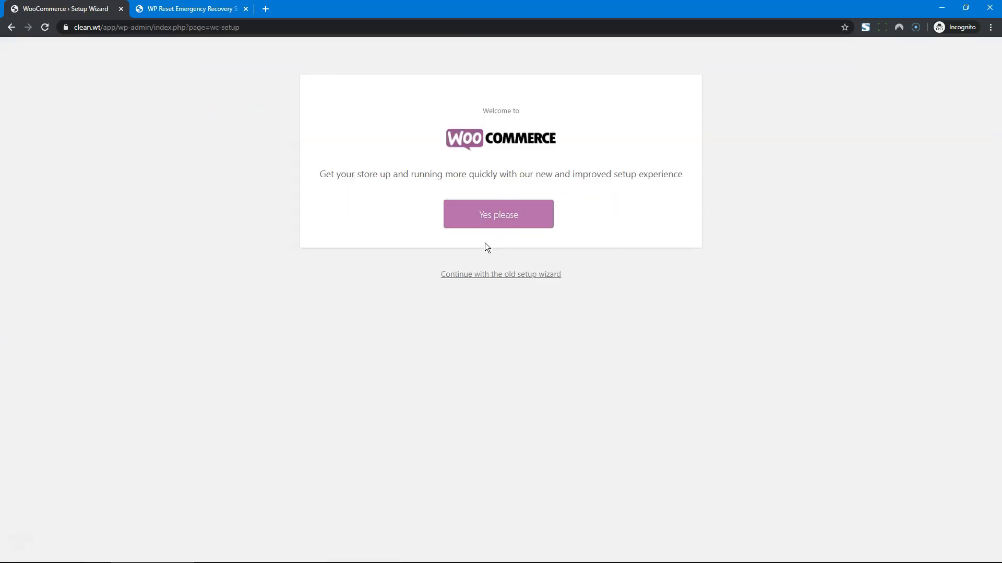
pyautogui.click(491, 273)
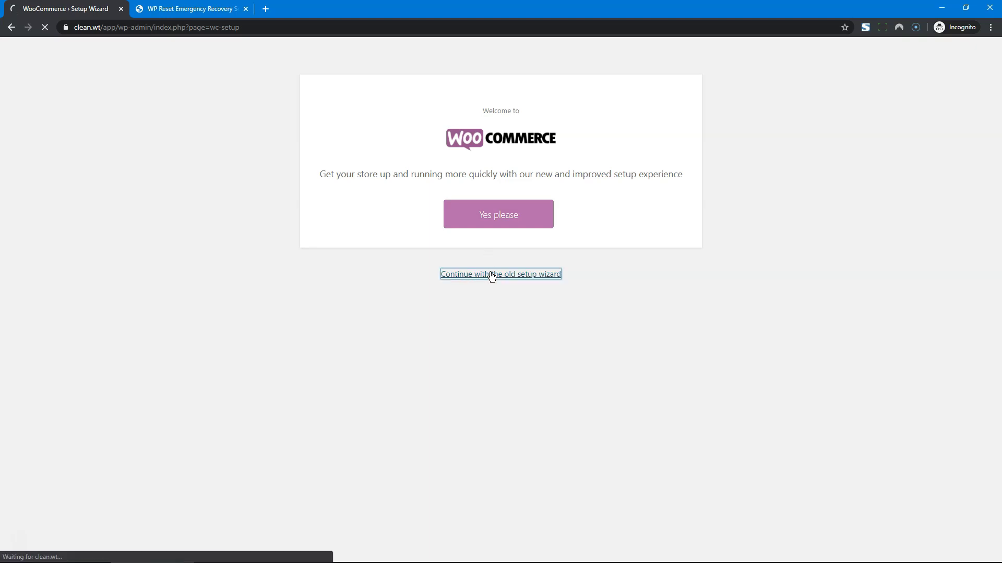
pyautogui.scroll(-2, 491, 276)
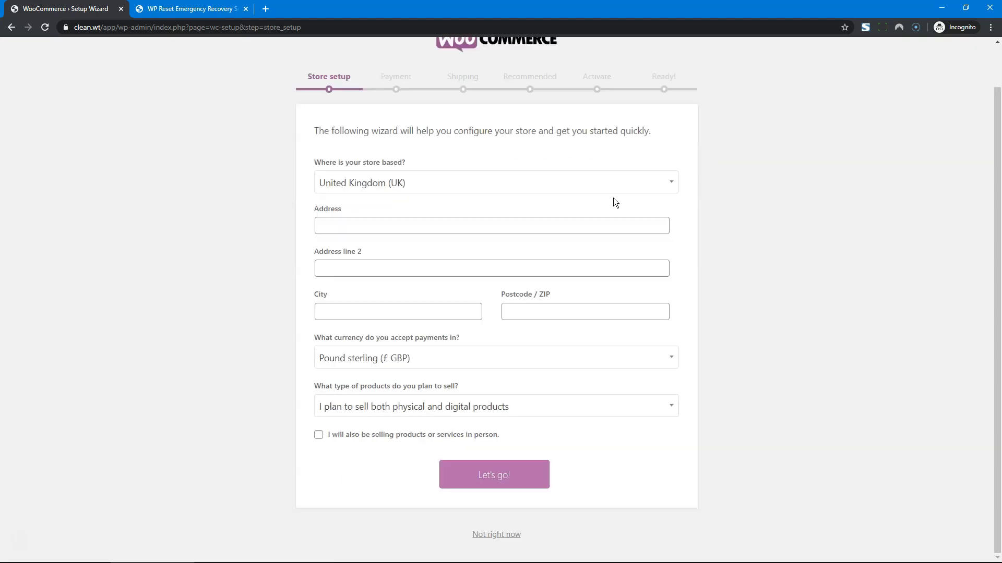
pyautogui.click(484, 535)
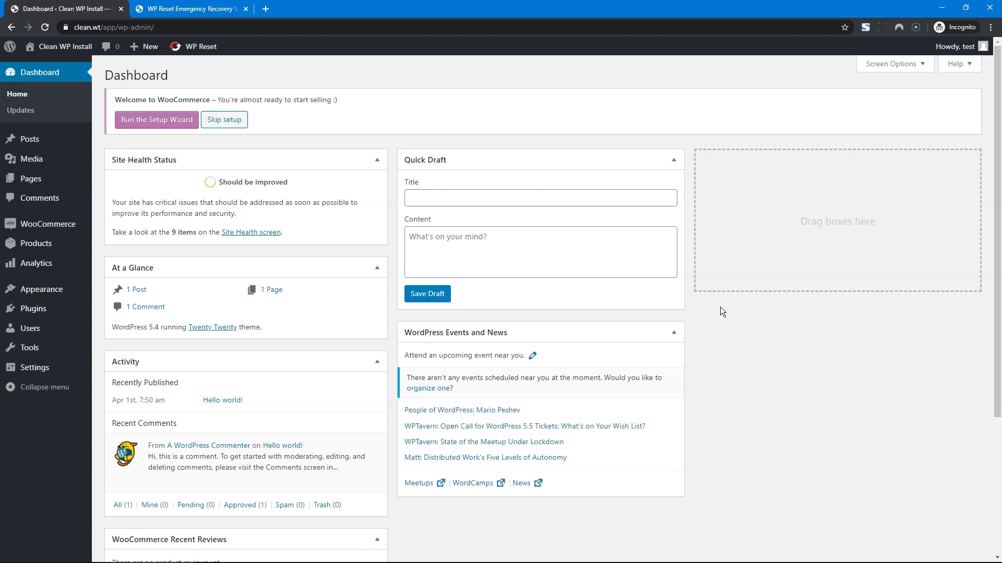
pyautogui.moveTo(29, 347)
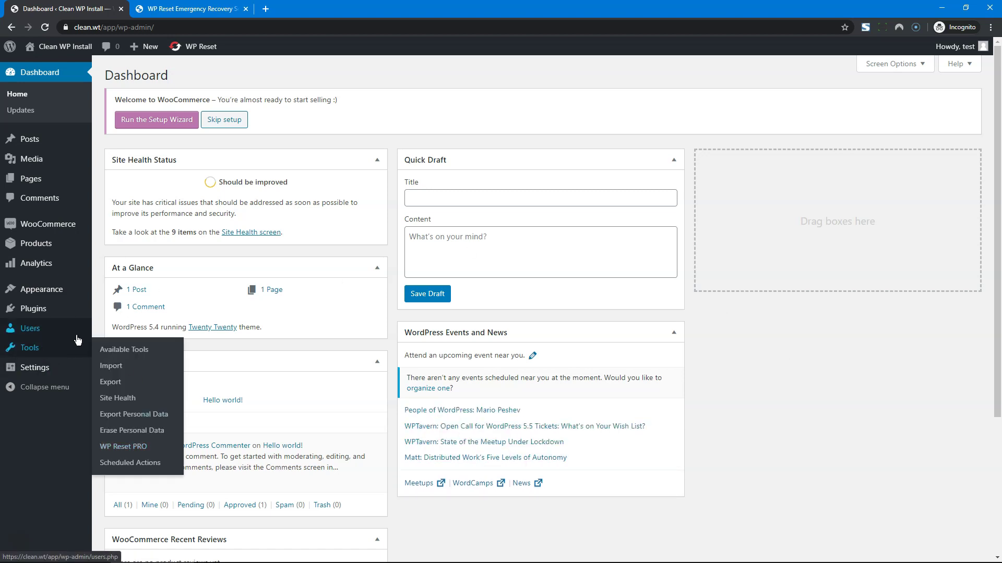
# Show table details (12 standard, 30 custom, 3.5 MB, 392 rows) and open the Before WooCommerce snapshot's actions.
pyautogui.click(123, 446)
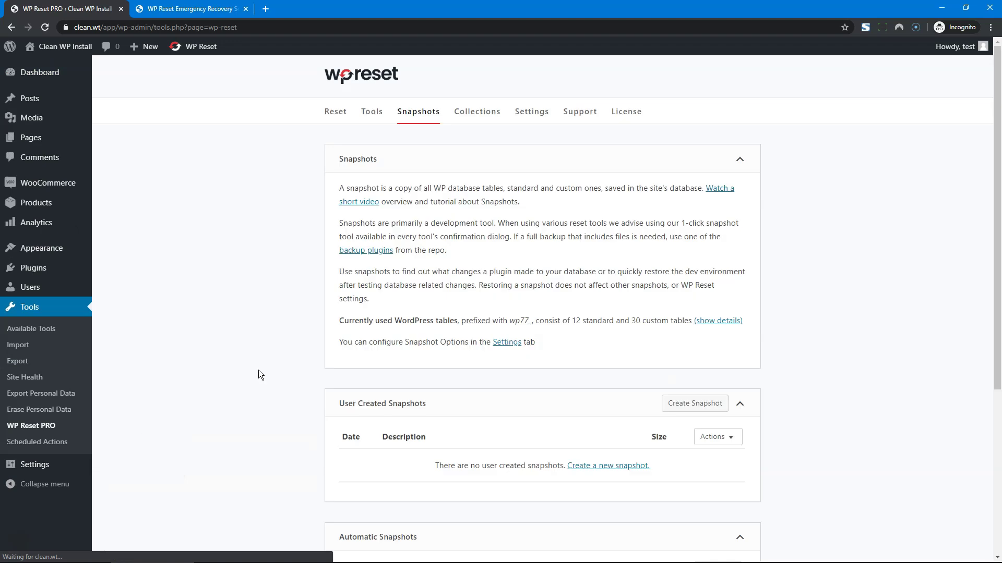
pyautogui.scroll(-5, 459, 264)
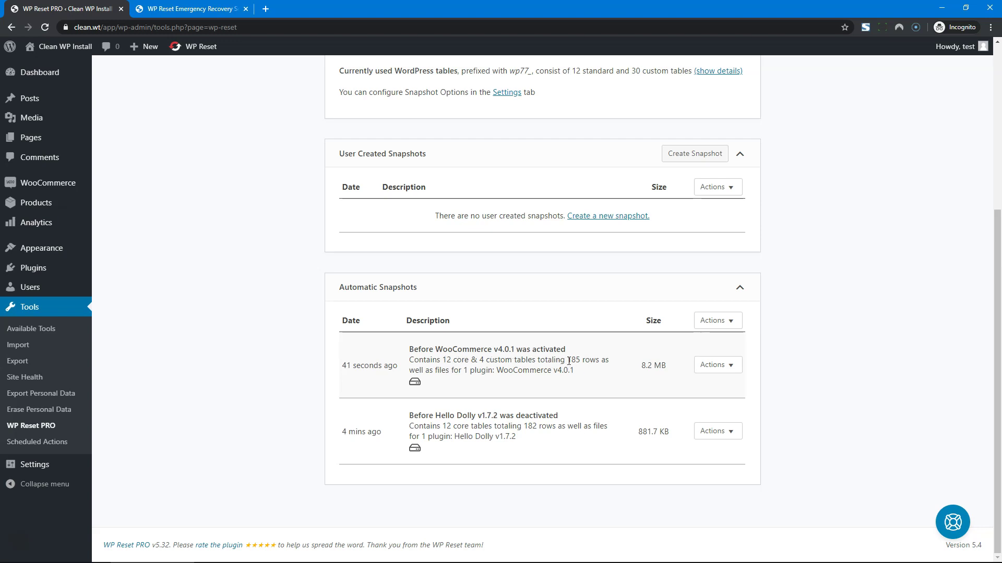
pyautogui.scroll(3, 587, 361)
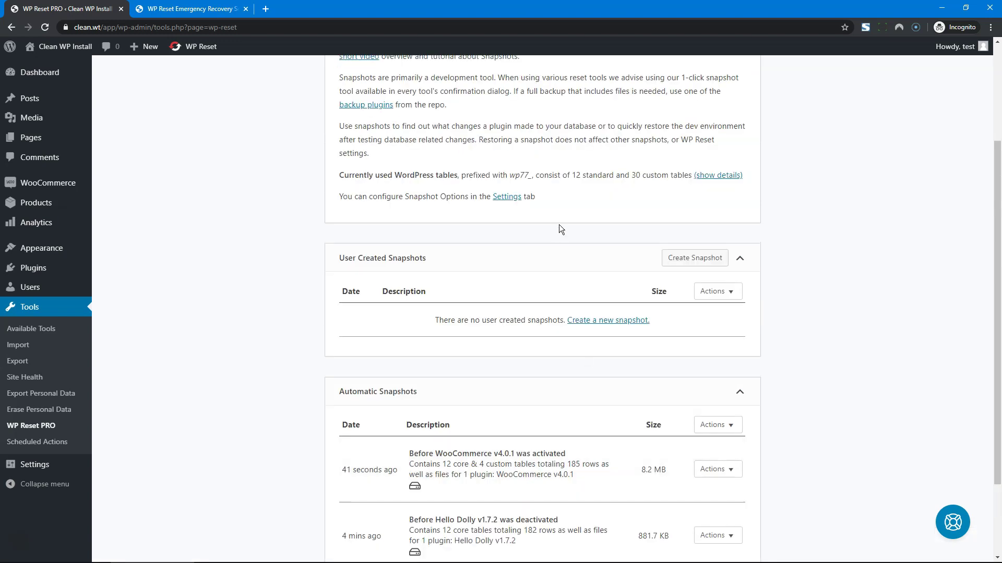
pyautogui.click(717, 174)
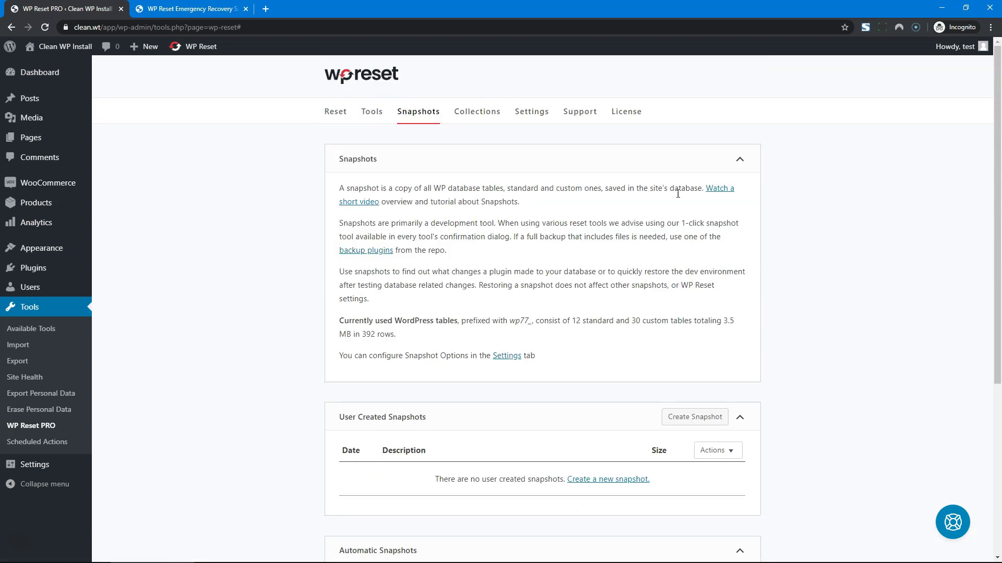
pyautogui.scroll(-1, 570, 312)
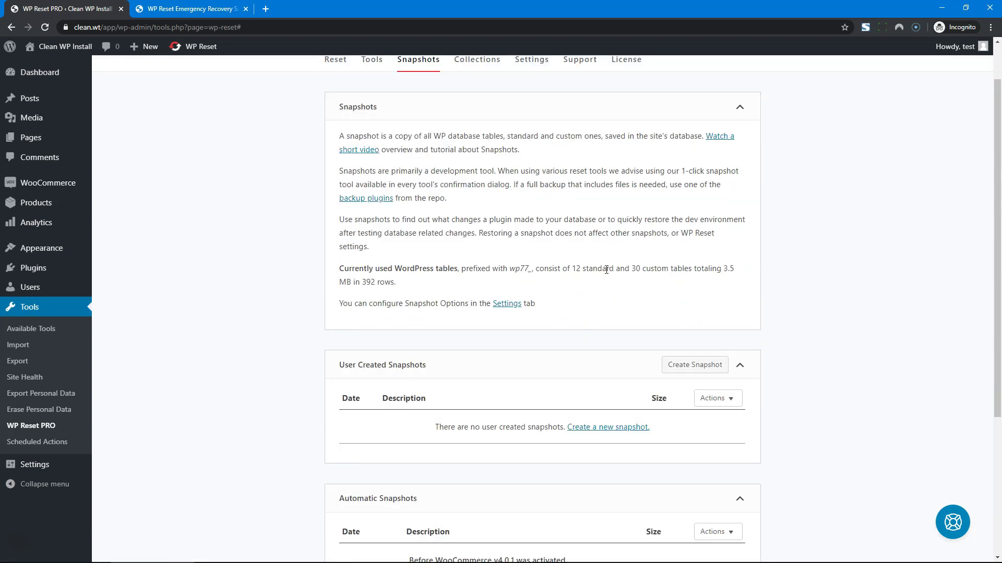
pyautogui.moveTo(616, 270); pyautogui.dragTo(686, 270)
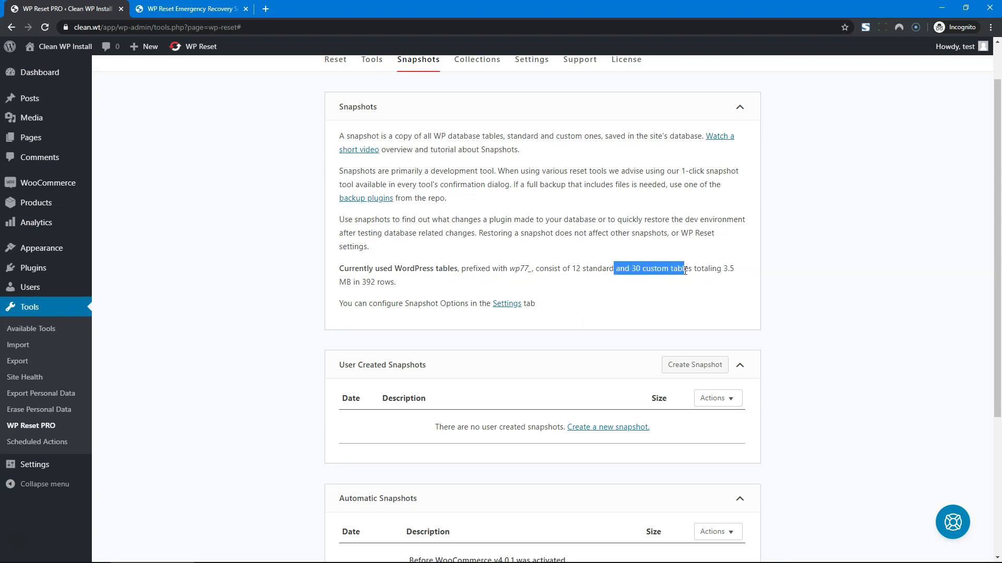
pyautogui.scroll(-1, 687, 270)
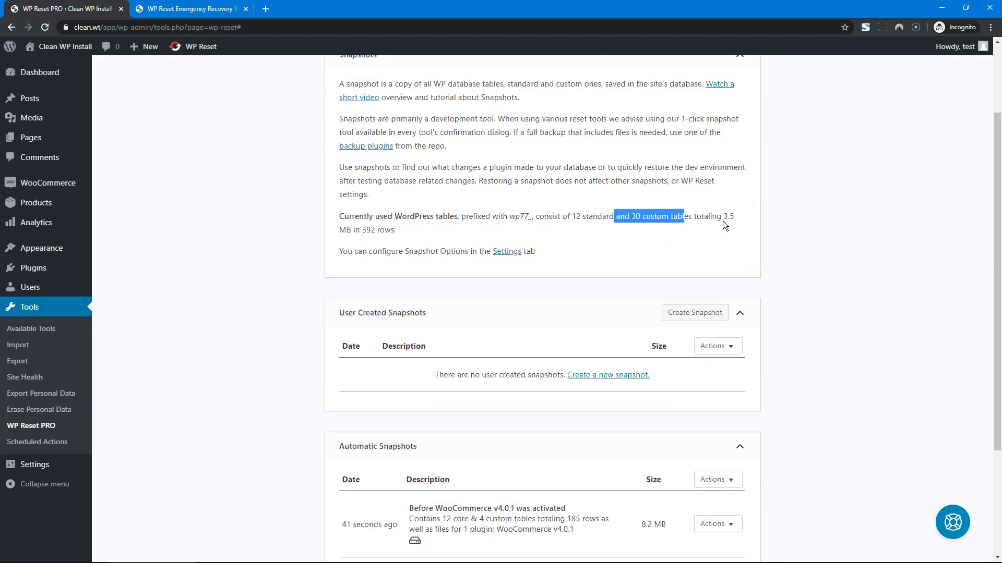
pyautogui.moveTo(720, 217); pyautogui.dragTo(730, 217)
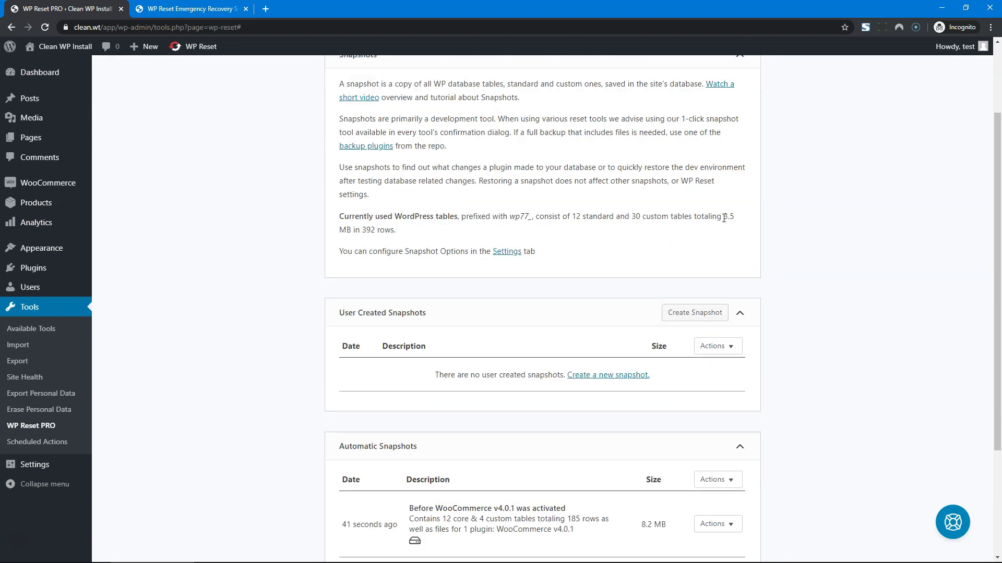
pyautogui.doubleClick(367, 229)
pyautogui.scroll(-3, 416, 225)
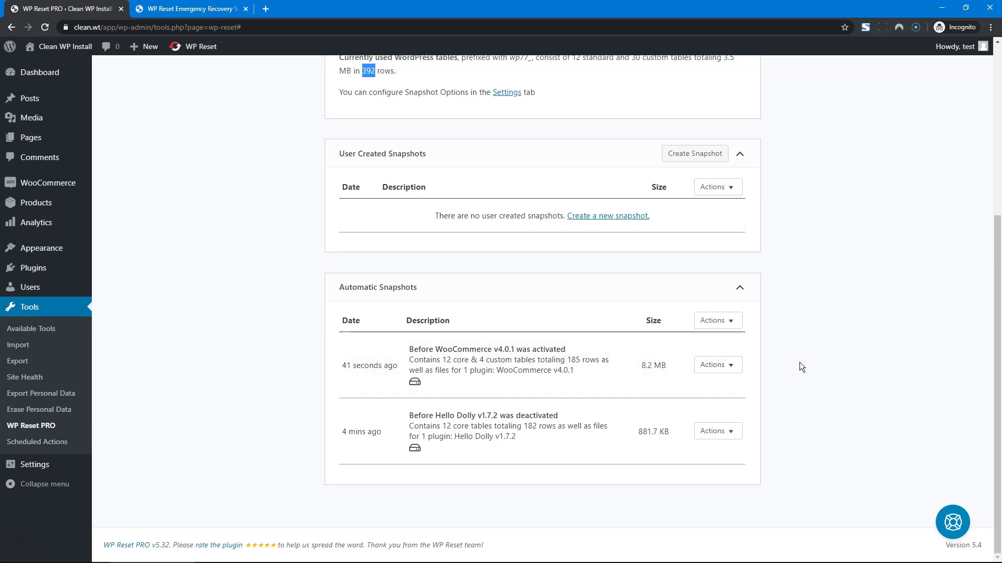
pyautogui.click(715, 365)
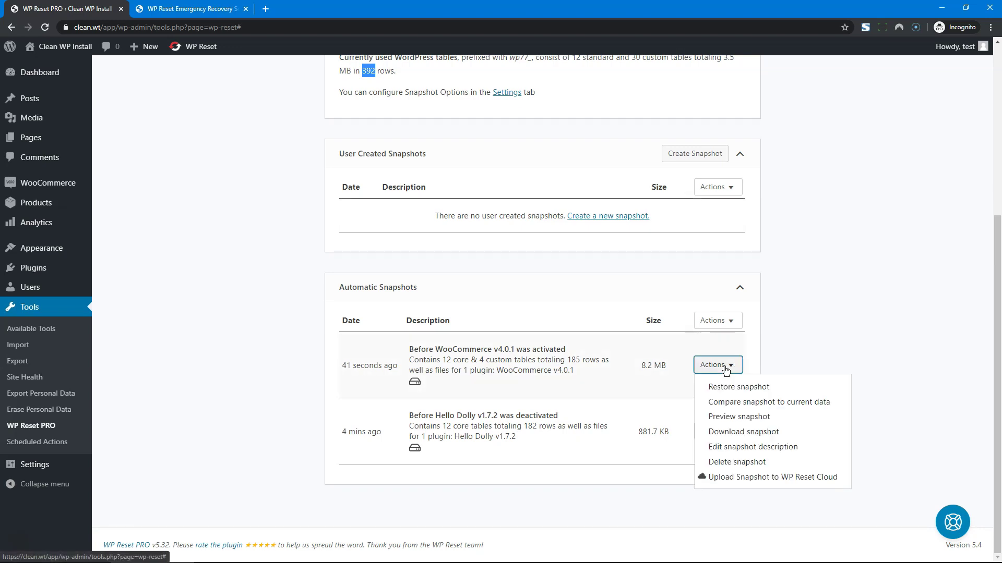
pyautogui.click(729, 402)
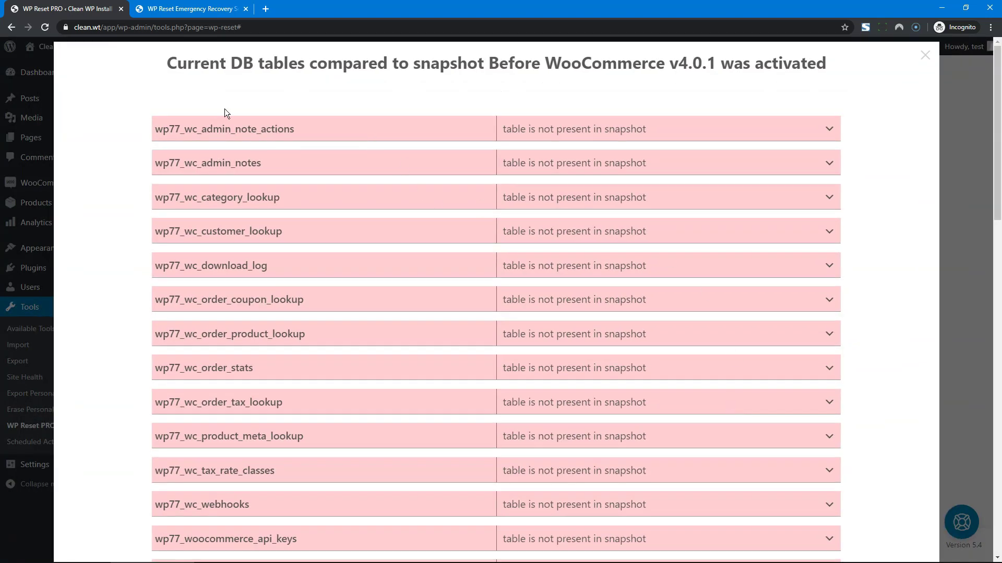
pyautogui.scroll(-2, 243, 156)
pyautogui.scroll(-2, 243, 165)
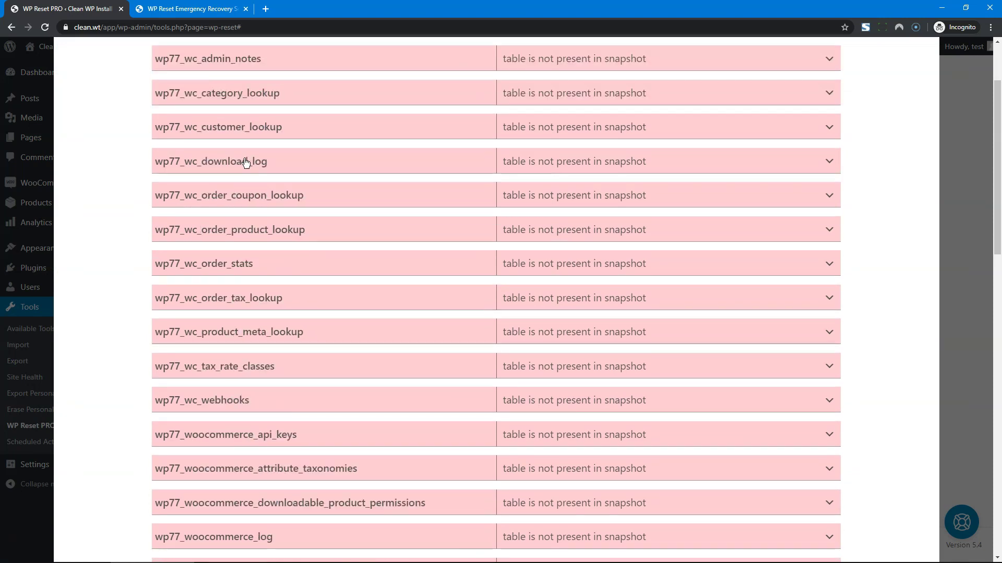
pyautogui.scroll(-3, 245, 170)
pyautogui.scroll(-3, 245, 170)
pyautogui.scroll(-3, 244, 170)
pyautogui.scroll(-1, 246, 170)
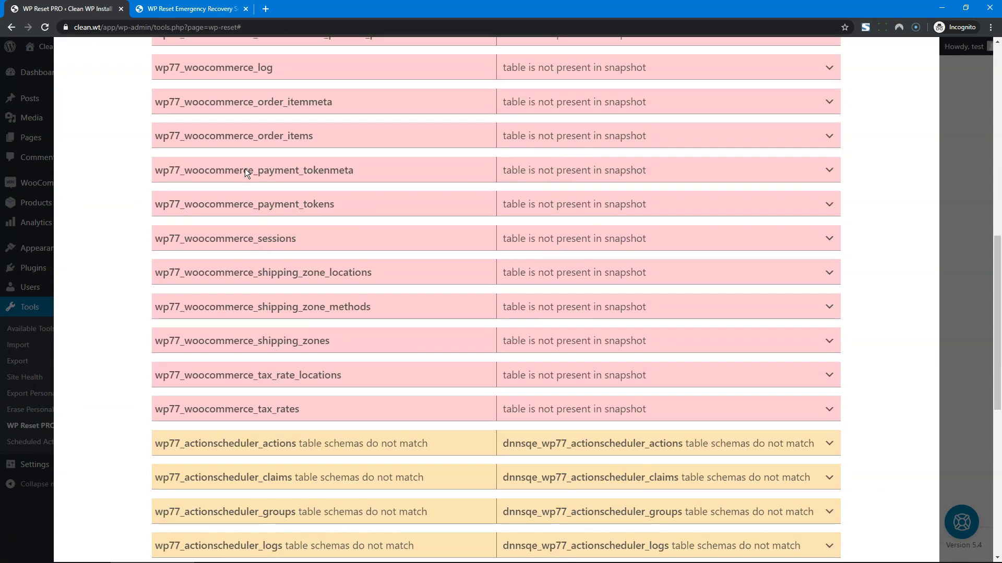
pyautogui.scroll(5, 392, 189)
pyautogui.scroll(-3, 591, 184)
pyautogui.scroll(-3, 603, 204)
pyautogui.scroll(-2, 606, 235)
pyautogui.scroll(-2, 606, 237)
pyautogui.scroll(-2, 602, 239)
pyautogui.scroll(-4, 579, 247)
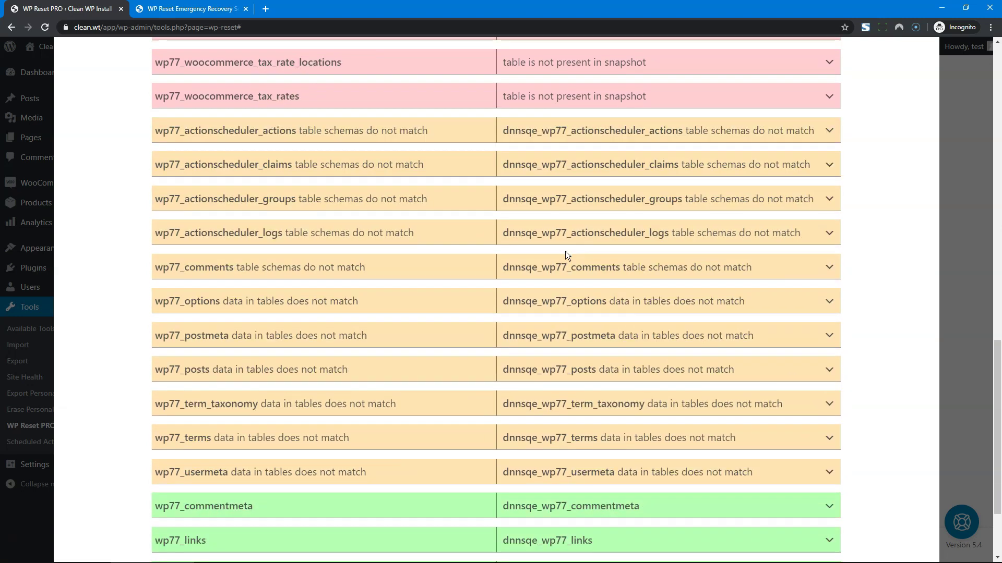
pyautogui.scroll(-3, 566, 253)
pyautogui.scroll(8, 438, 398)
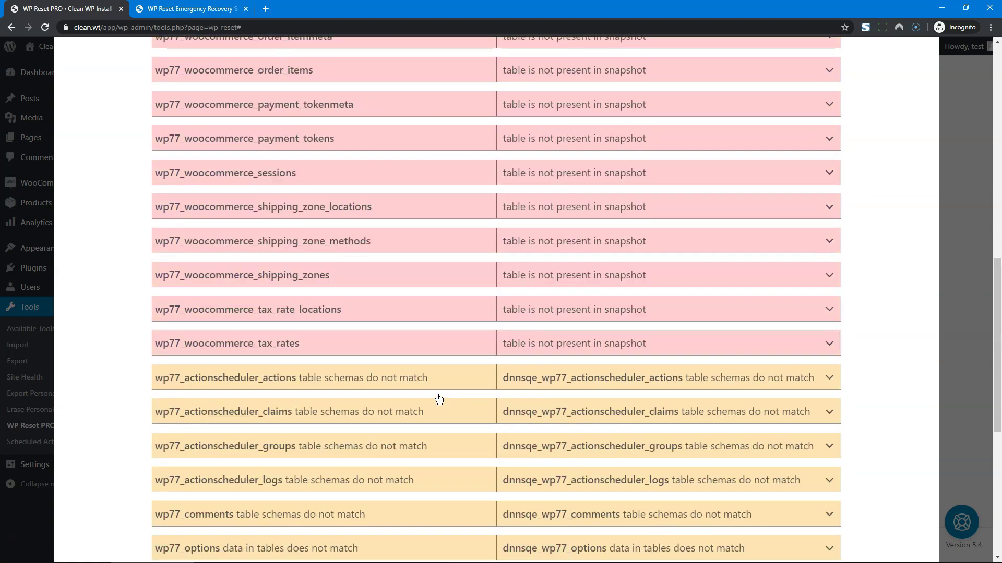
pyautogui.scroll(-1, 438, 398)
pyautogui.scroll(4, 438, 398)
pyautogui.scroll(3, 438, 398)
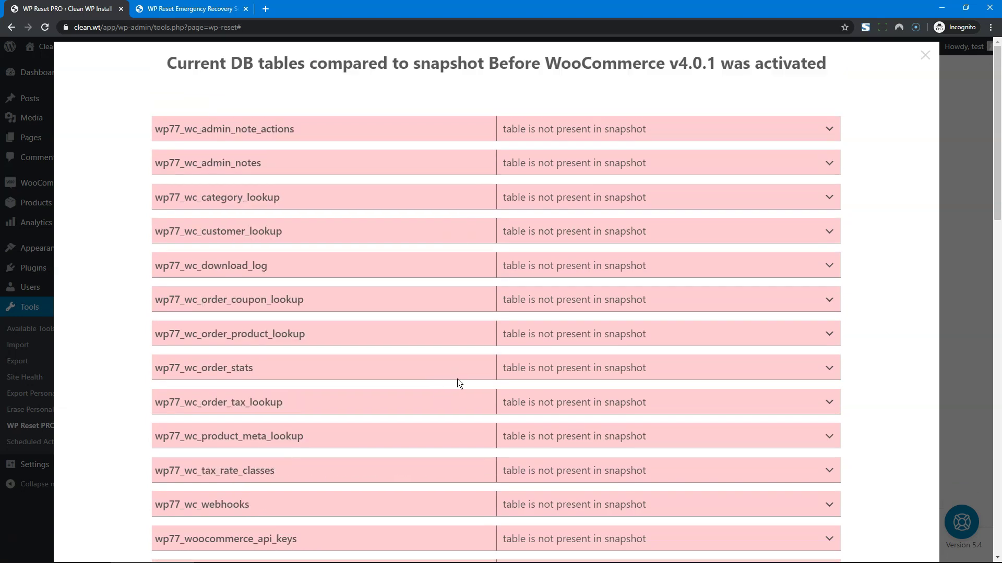
pyautogui.click(922, 59)
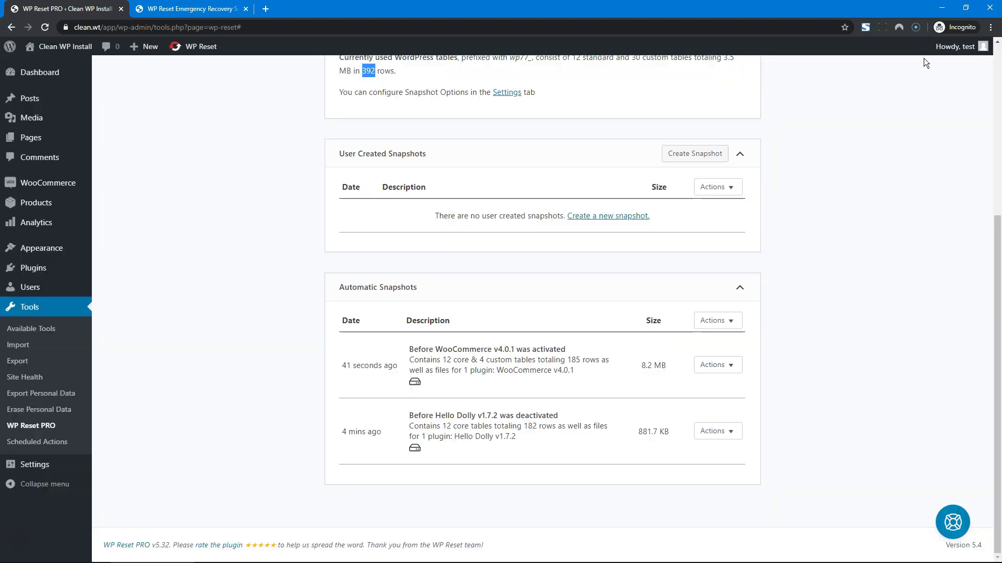
# Check the installed plugins list, then return to WP Reset PRO.
pyautogui.click(824, 360)
pyautogui.click(33, 268)
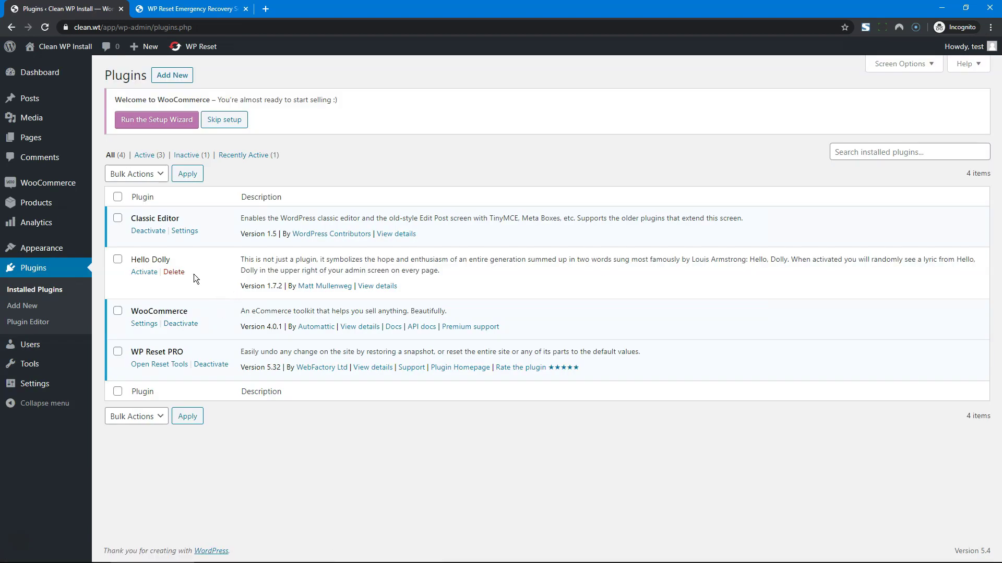
pyautogui.moveTo(30, 364)
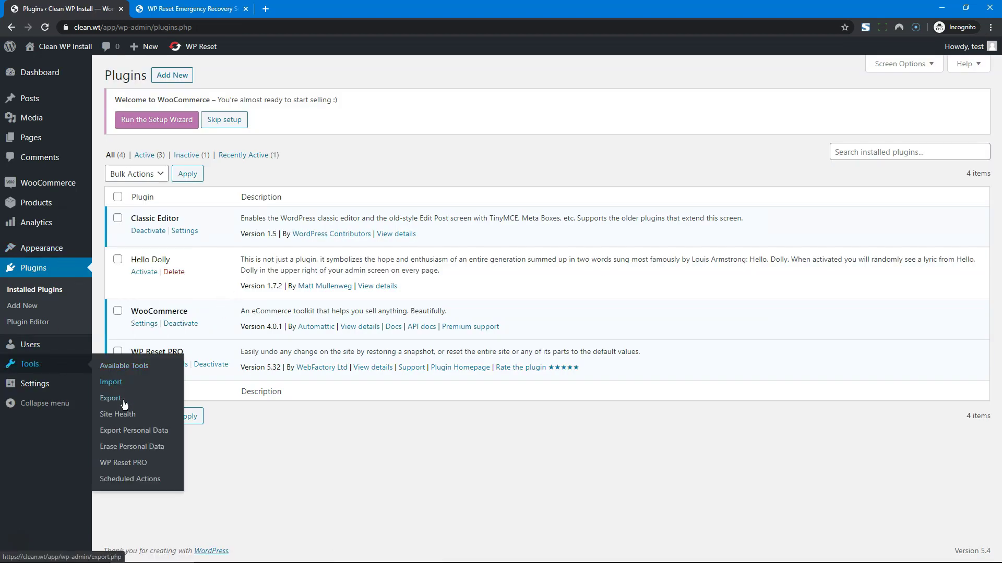
pyautogui.click(123, 463)
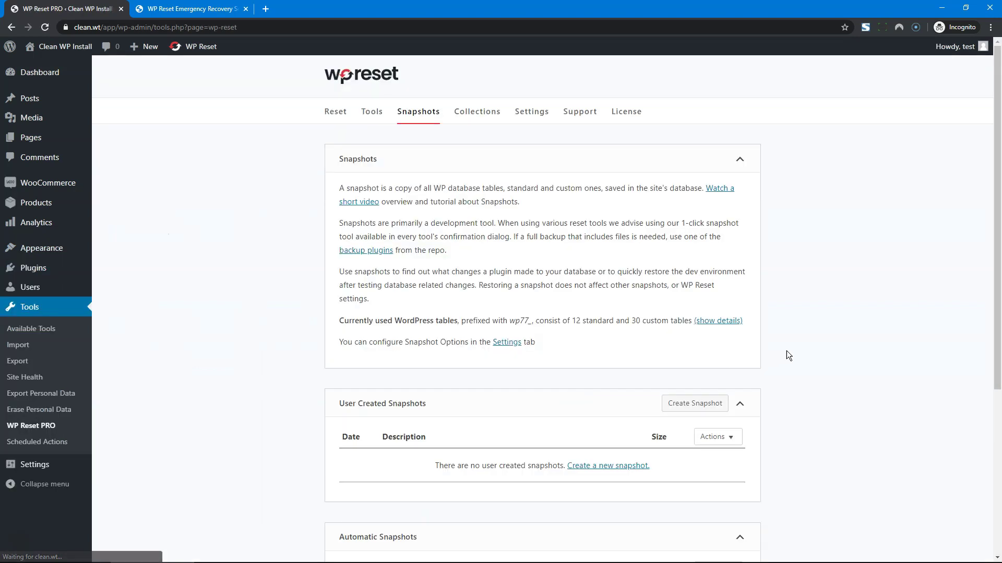
pyautogui.scroll(-3, 814, 343)
pyautogui.scroll(-3, 814, 344)
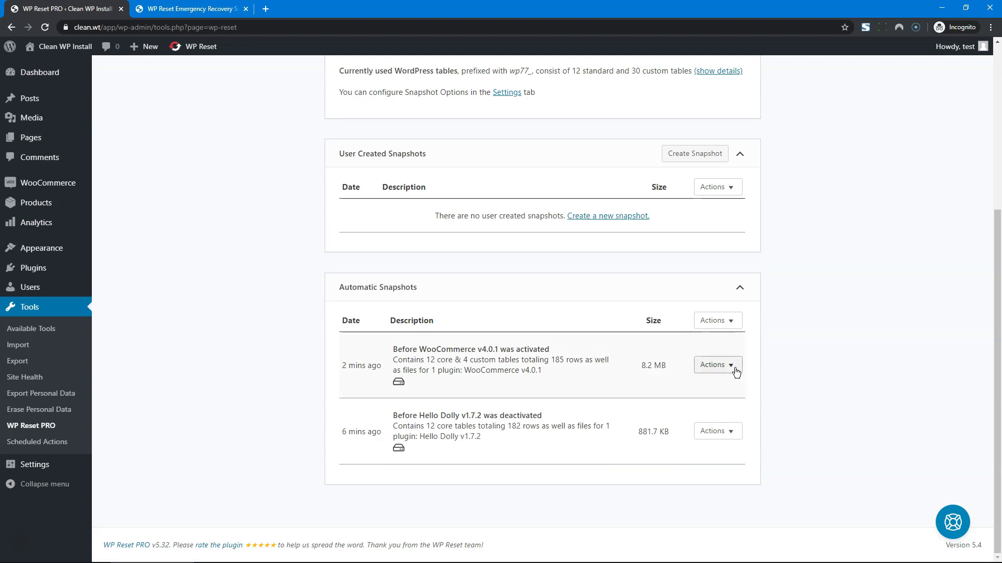
# Restore the before-WooCommerce v4.0.1 snapshot, review new table totals, and confirm WooCommerce is inactive.
pyautogui.click(717, 365)
pyautogui.click(743, 384)
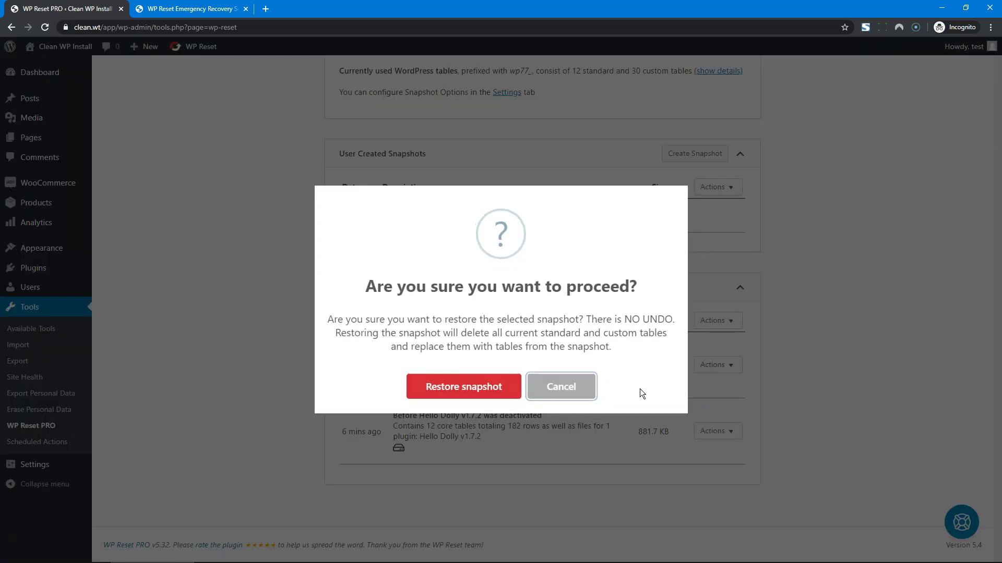
pyautogui.click(464, 387)
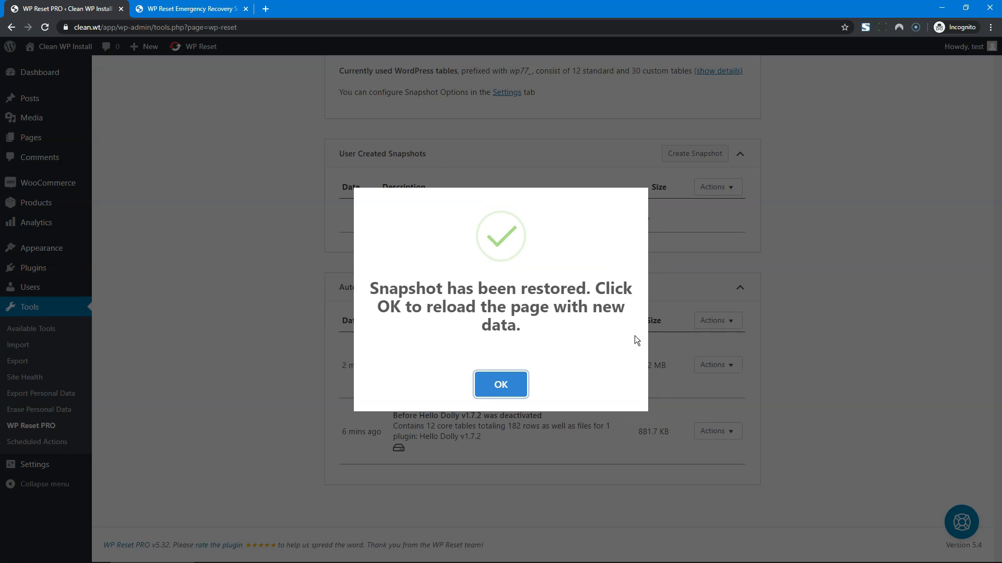
pyautogui.click(501, 384)
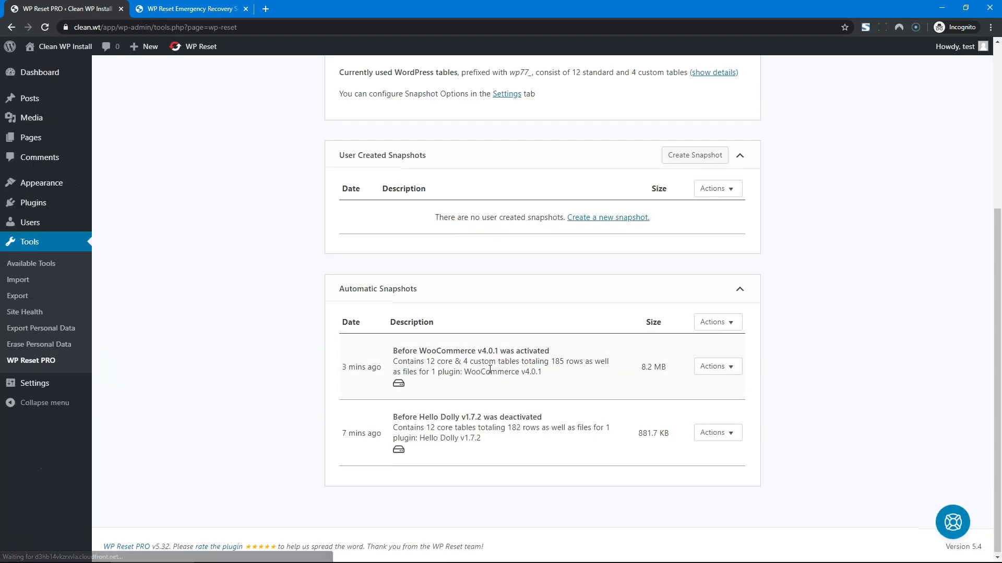
pyautogui.moveTo(570, 281); pyautogui.dragTo(669, 284)
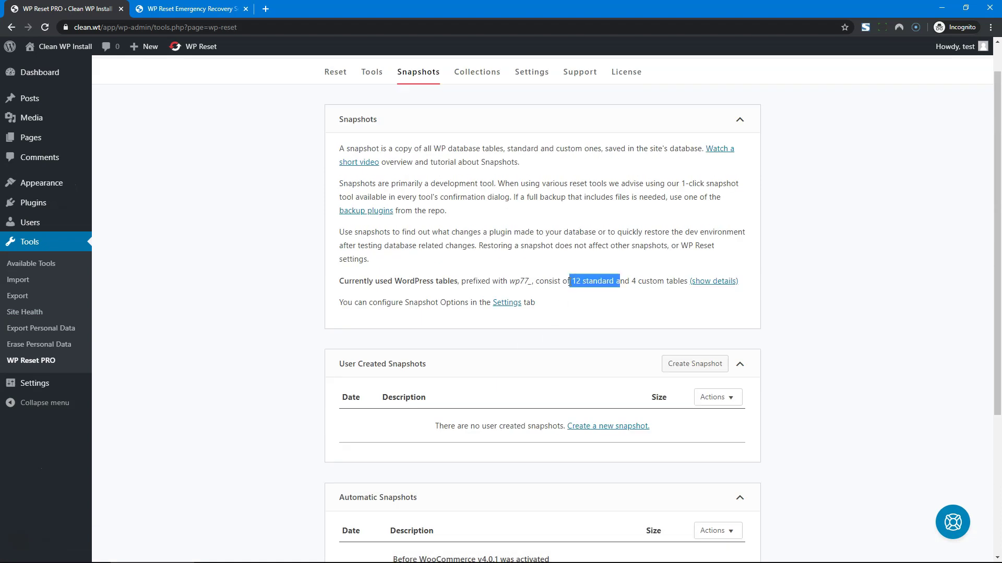
pyautogui.click(611, 298)
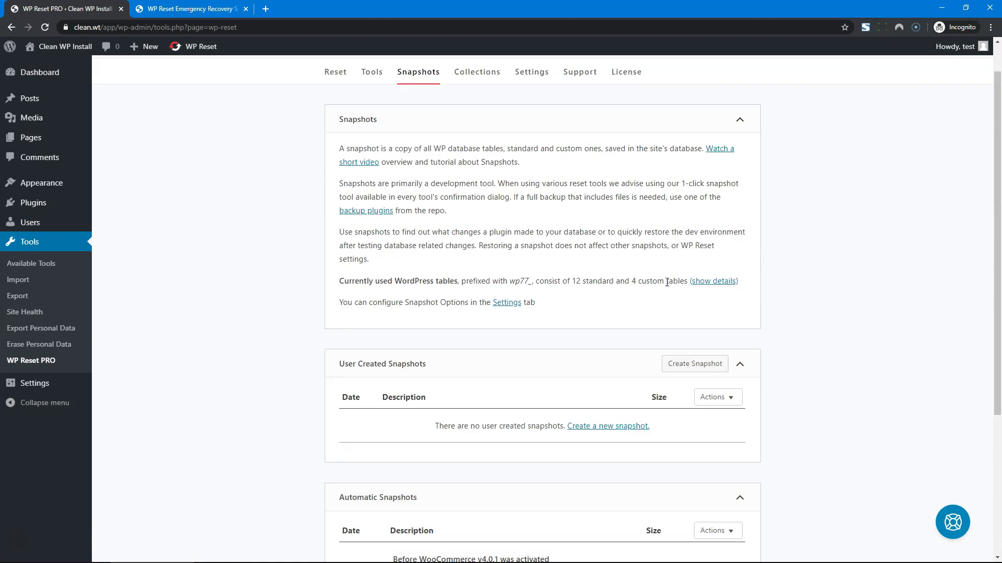
pyautogui.click(712, 281)
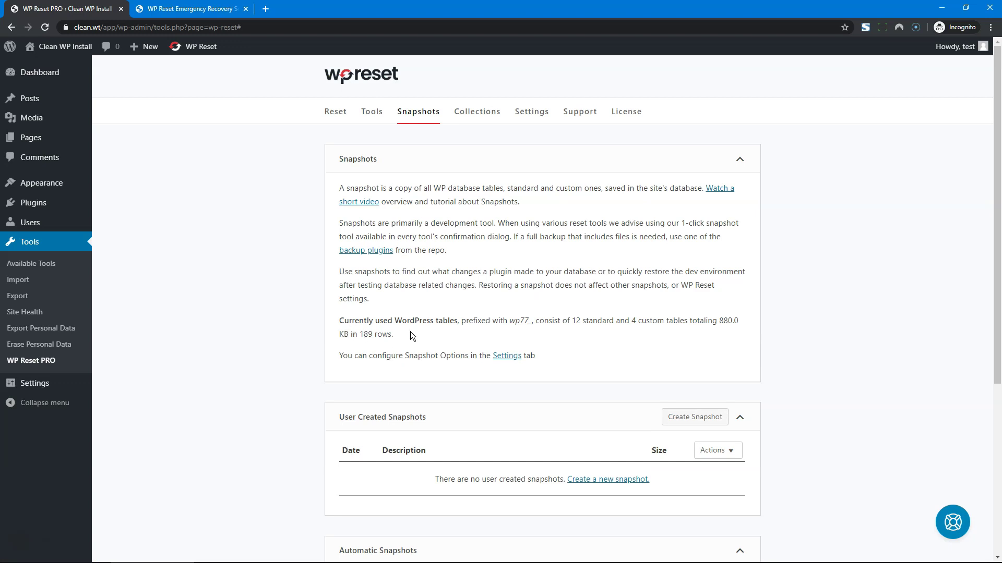
pyautogui.moveTo(720, 321); pyautogui.dragTo(734, 321)
pyautogui.scroll(-5, 807, 336)
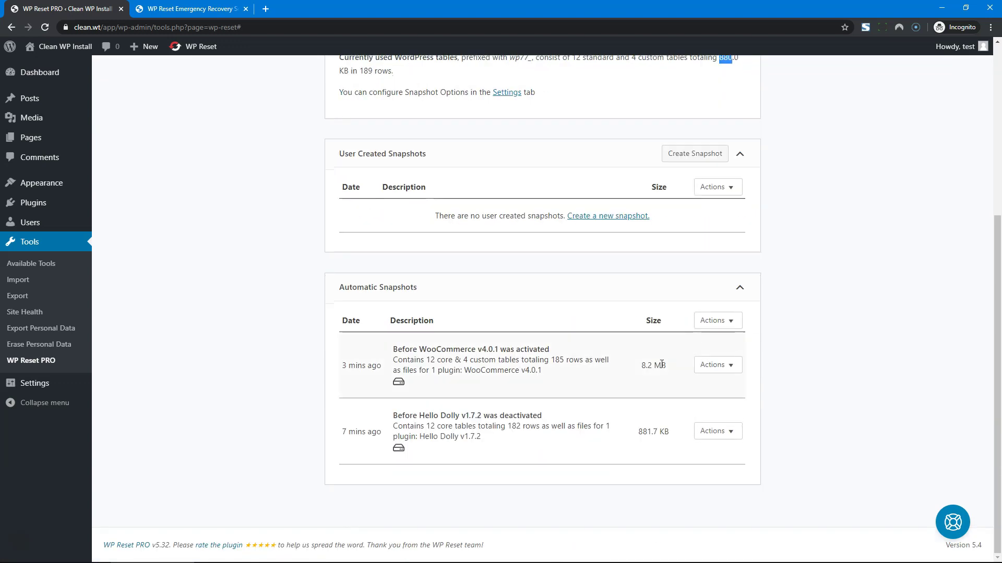
pyautogui.click(33, 203)
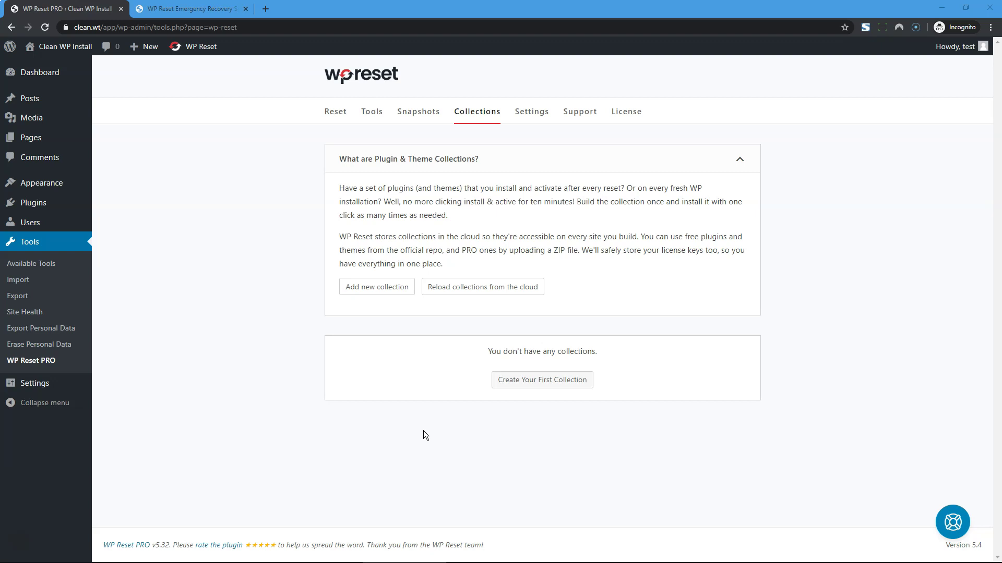
# Create the 'my best plugins' collection and add Classic Editor v1.5 from WP.org.
pyautogui.click(563, 382)
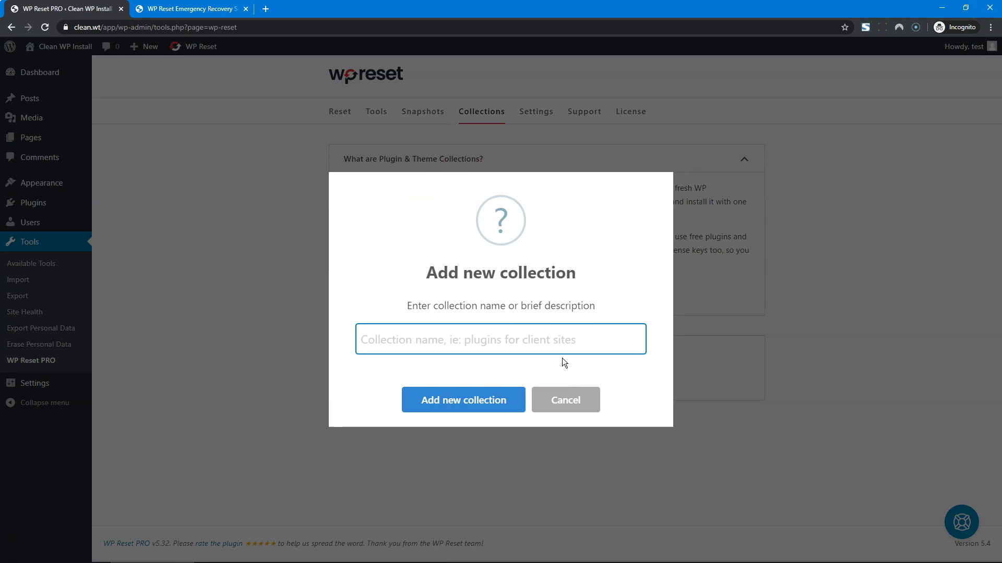
pyautogui.write('my best pl')
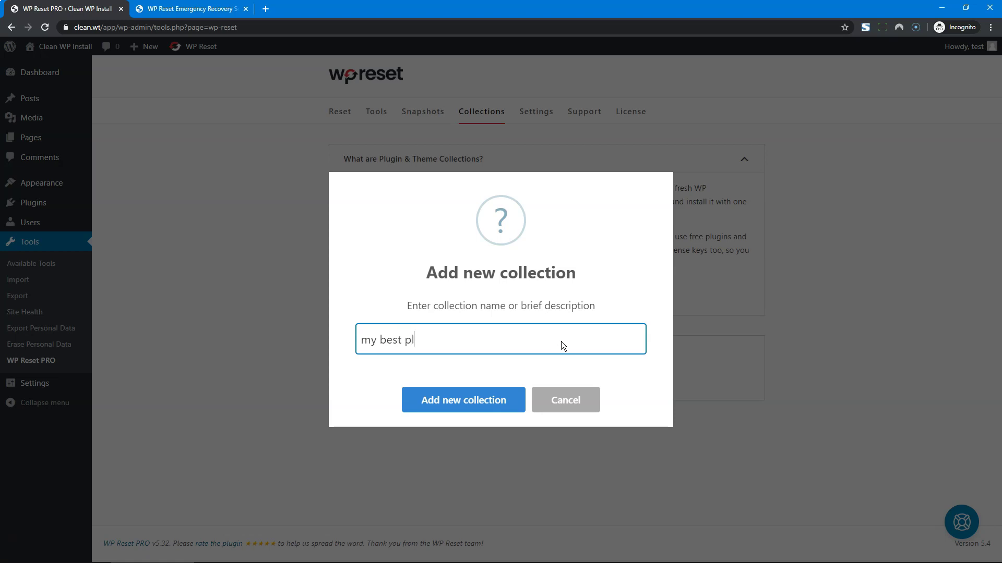
pyautogui.write('ugins')
pyautogui.press('Return')
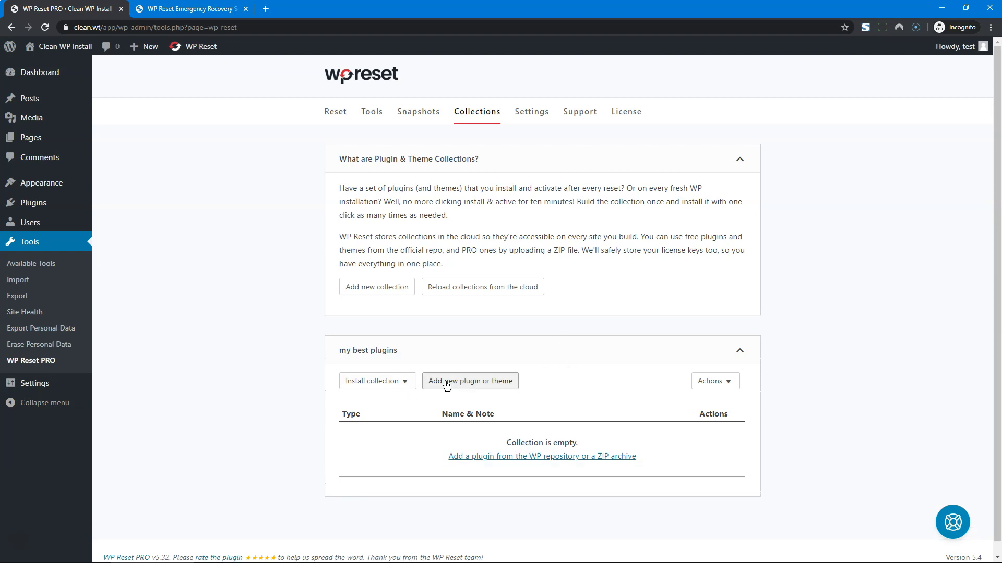
pyautogui.click(470, 381)
pyautogui.click(466, 299)
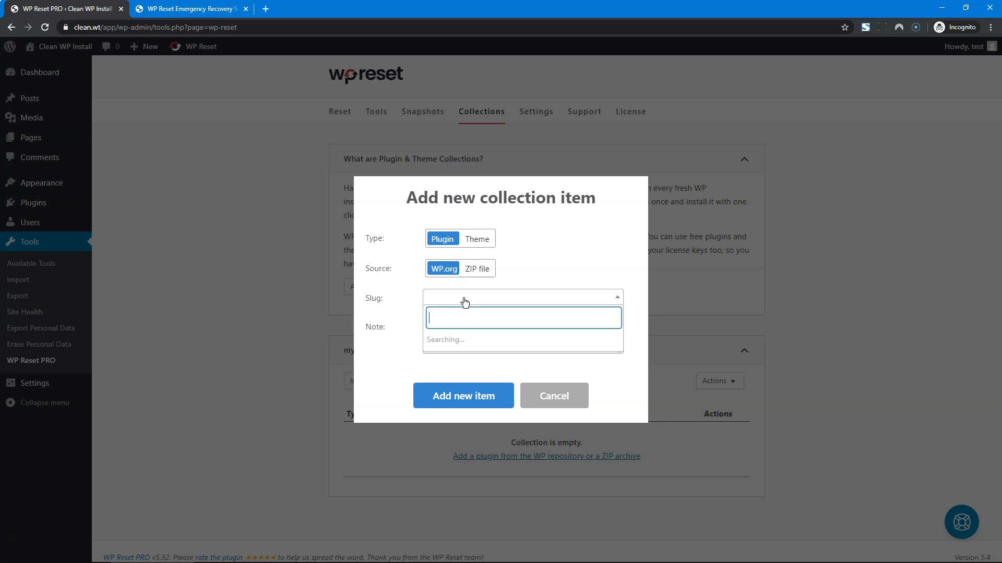
pyautogui.write('classic edi')
pyautogui.write('tor')
pyautogui.click(478, 338)
pyautogui.click(462, 395)
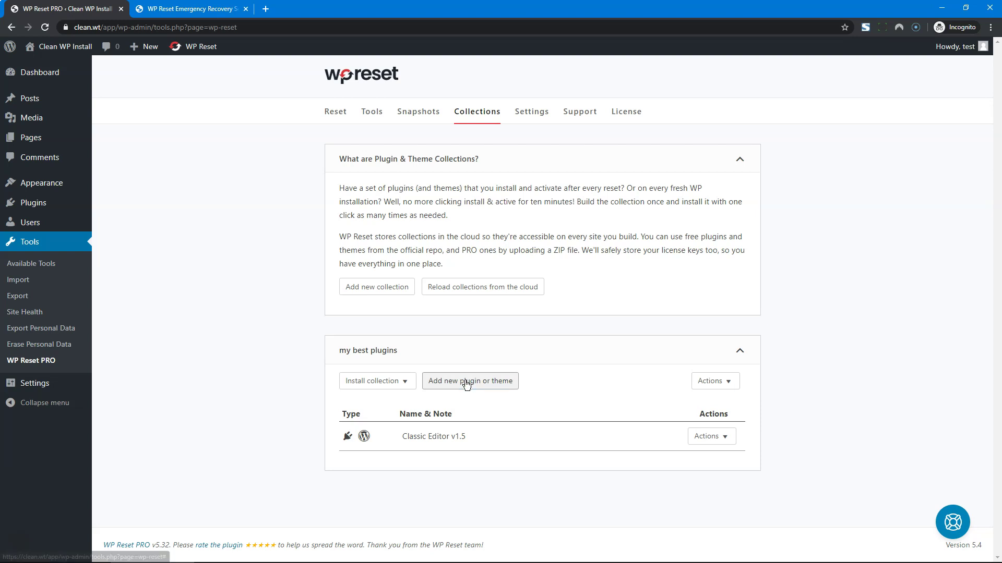
# Add 301 Redirects – Easy Redirect Manager v2.45 to the collection.
pyautogui.click(474, 380)
pyautogui.click(468, 299)
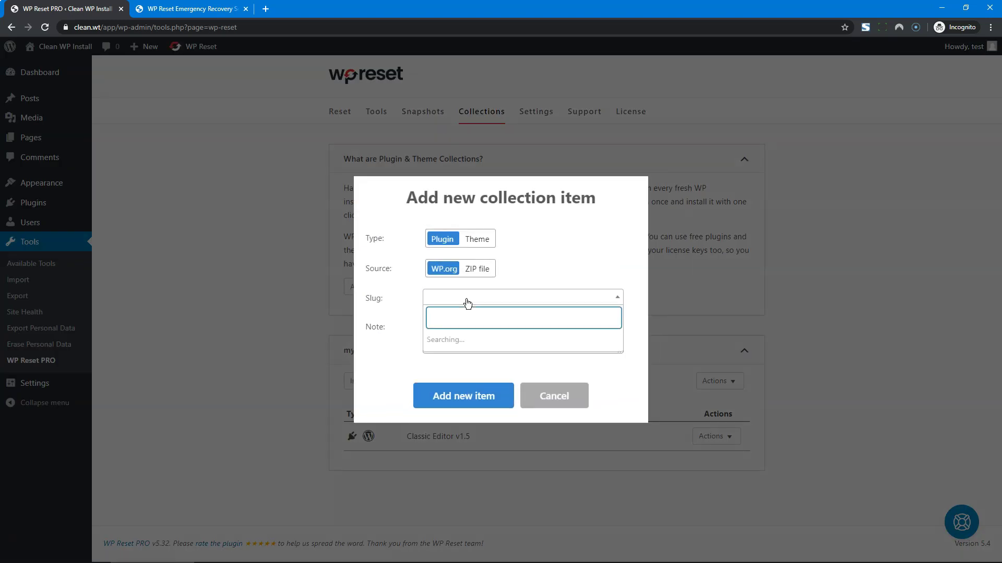
pyautogui.write('301 redirect')
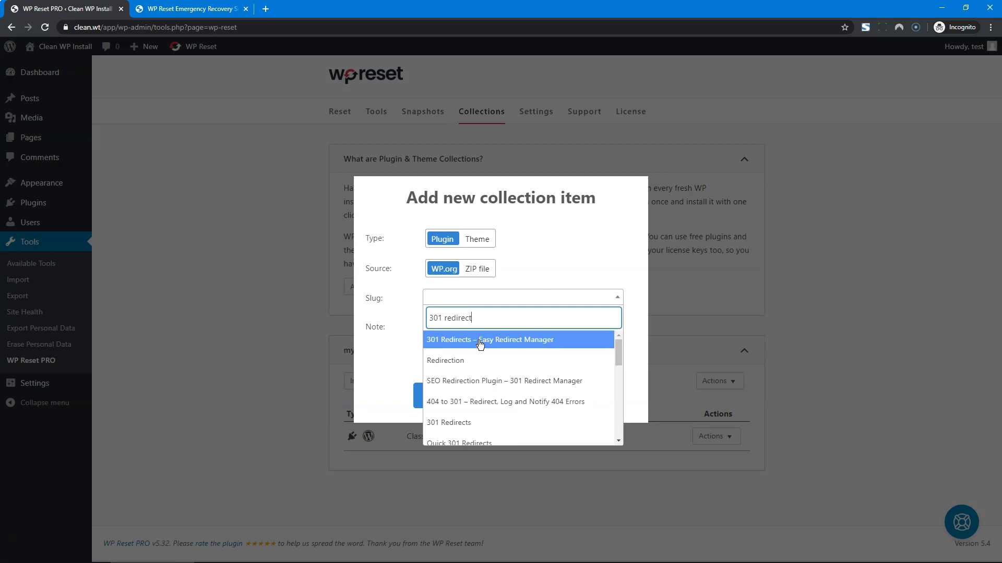
pyautogui.click(479, 346)
pyautogui.click(463, 395)
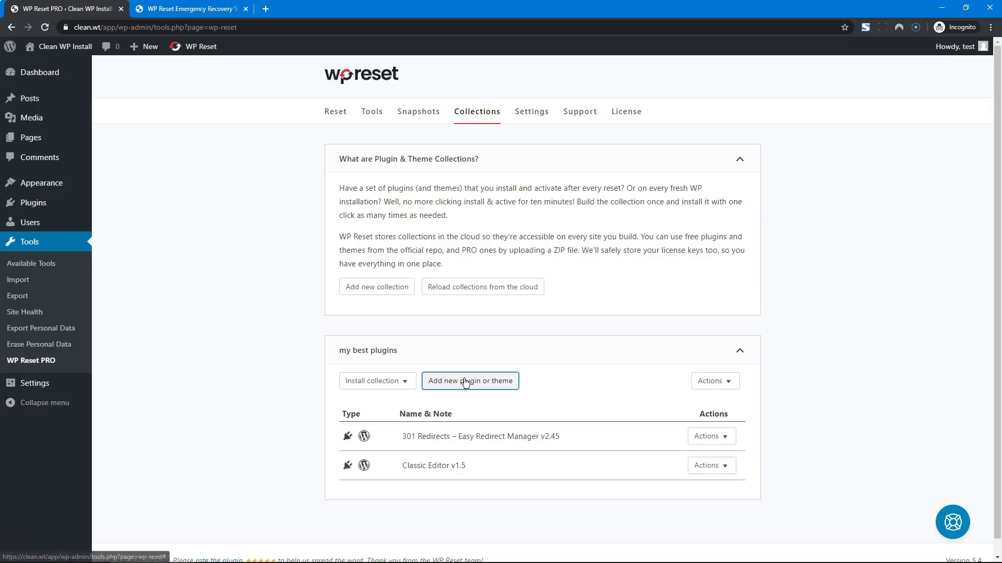
# Start a third collection item sourced from a ZIP archive.
pyautogui.click(463, 383)
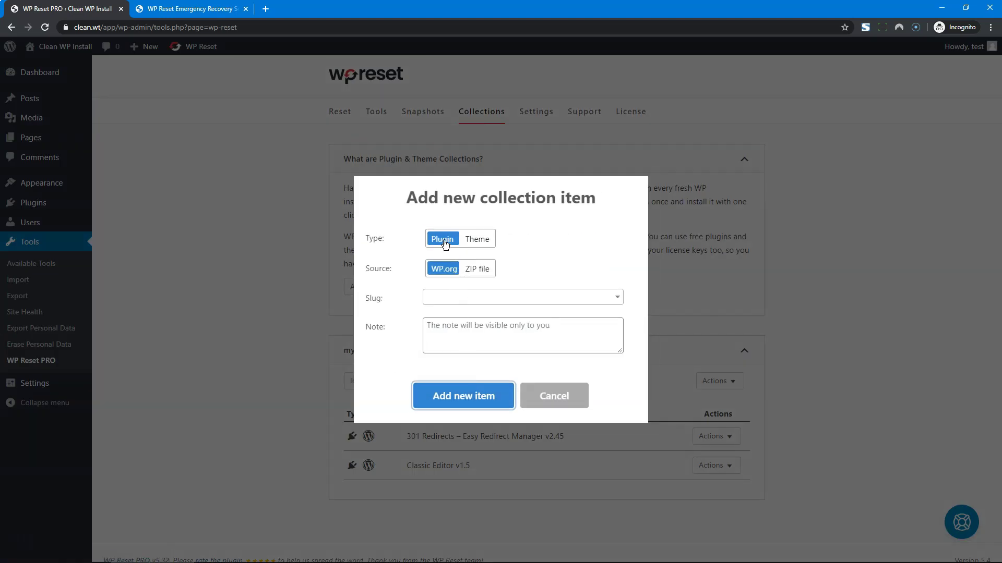
pyautogui.click(486, 272)
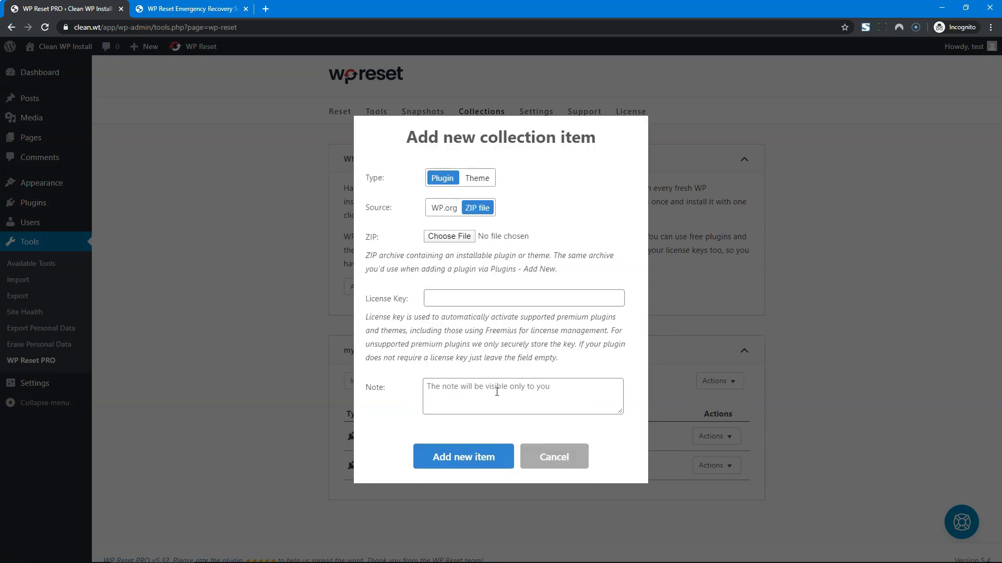
pyautogui.click(478, 298)
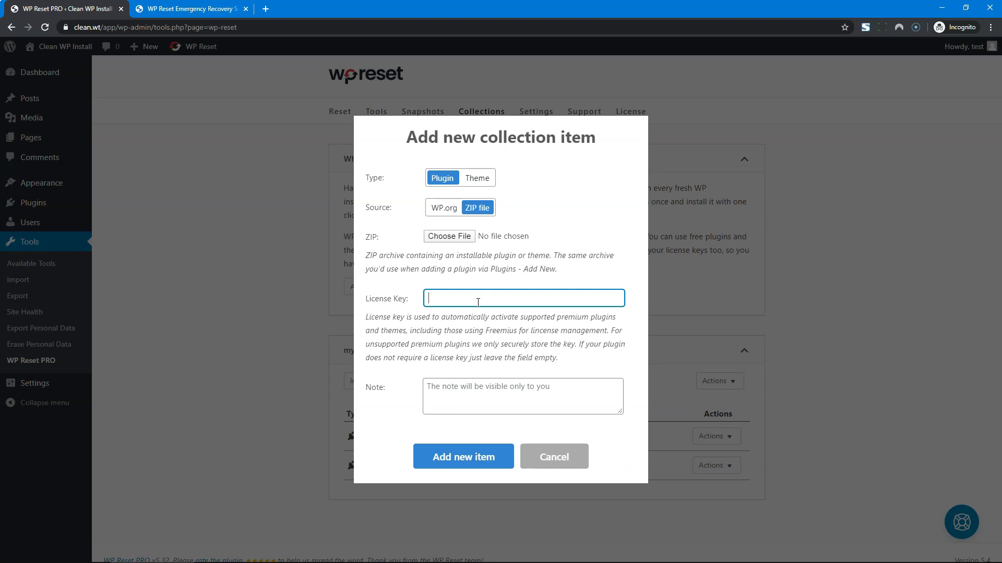
# Discard the ZIP item, install and activate 'my best plugins', and view Installed Plugins.
pyautogui.click(553, 457)
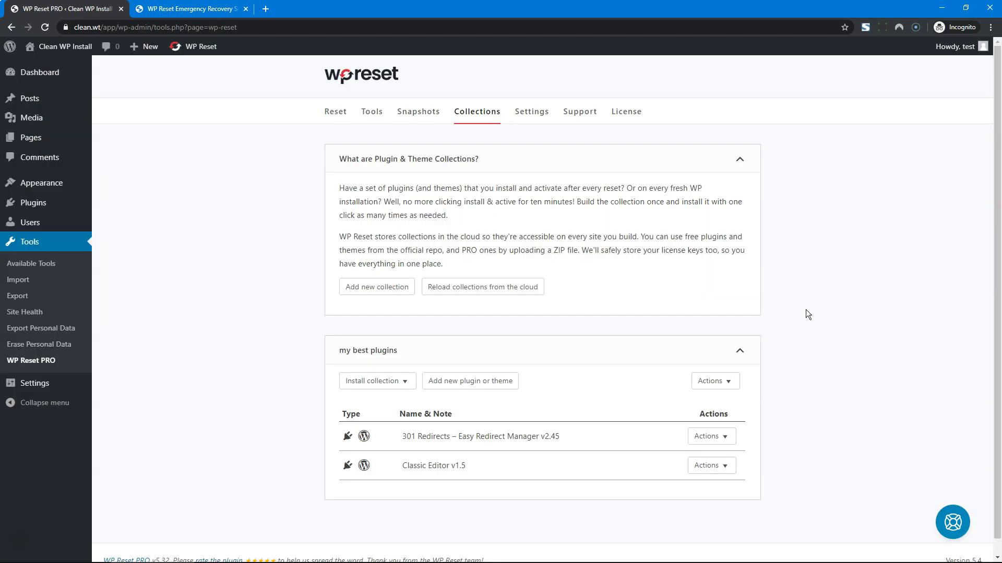
pyautogui.scroll(-1, 806, 309)
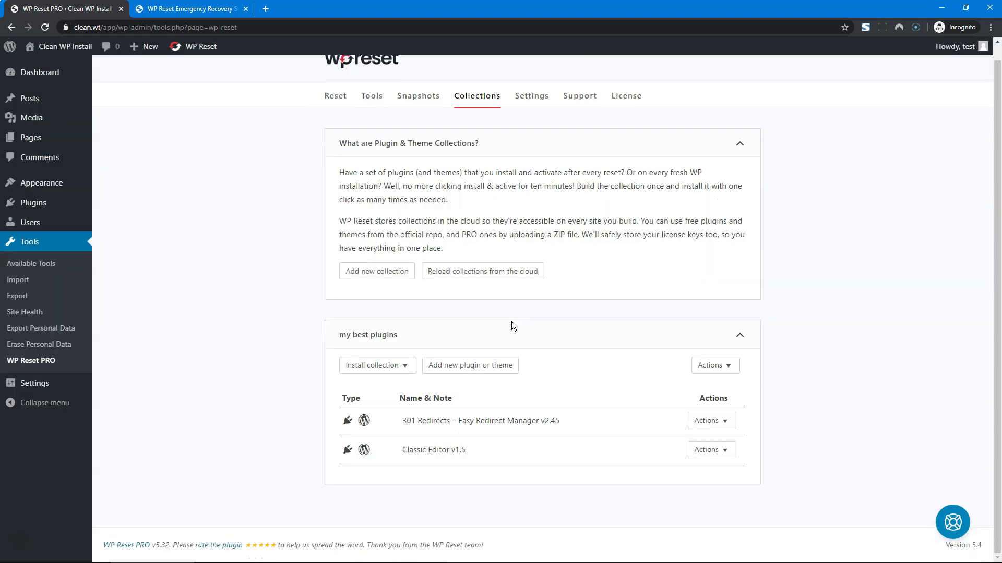
pyautogui.click(406, 365)
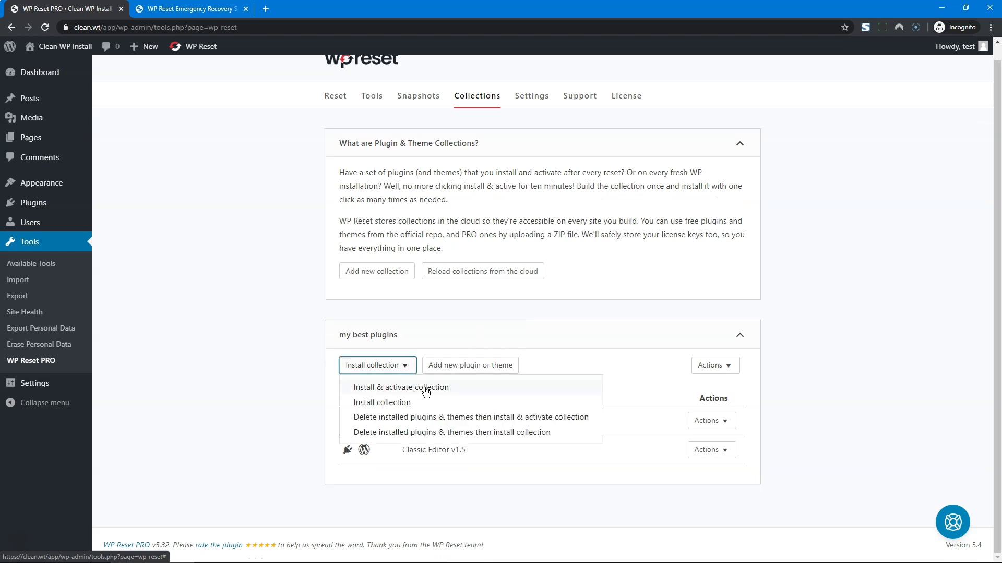
pyautogui.click(388, 388)
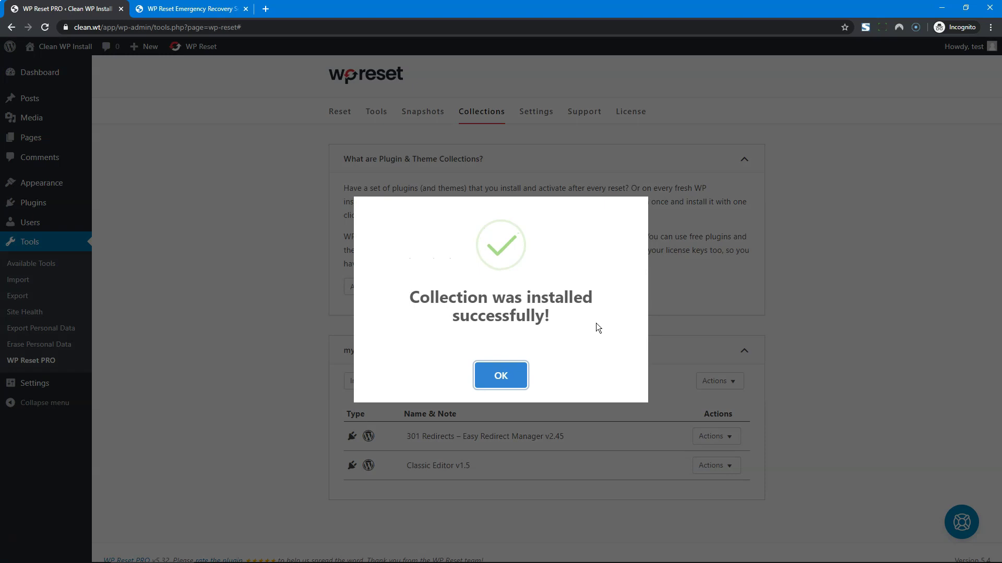
pyautogui.click(500, 376)
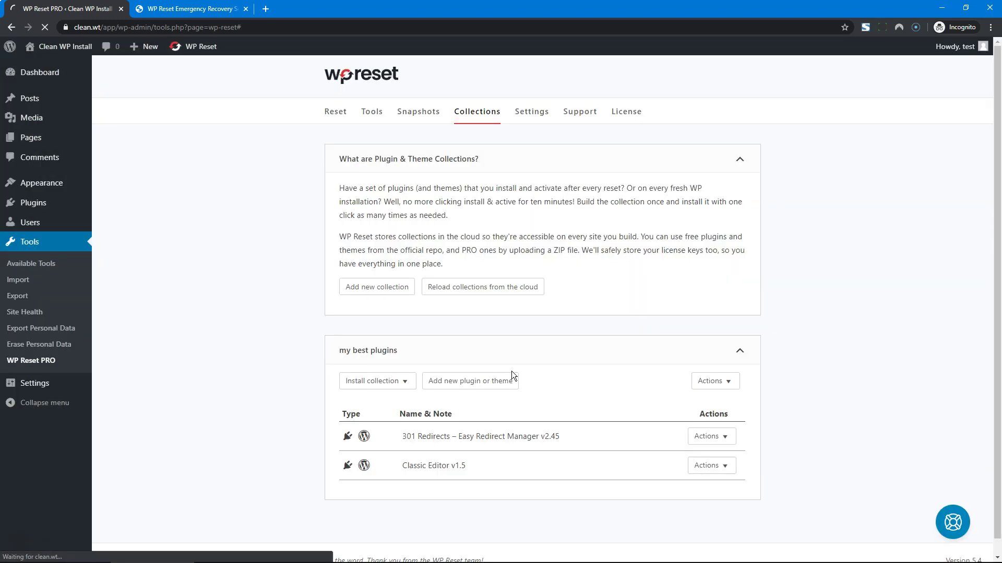
pyautogui.click(36, 204)
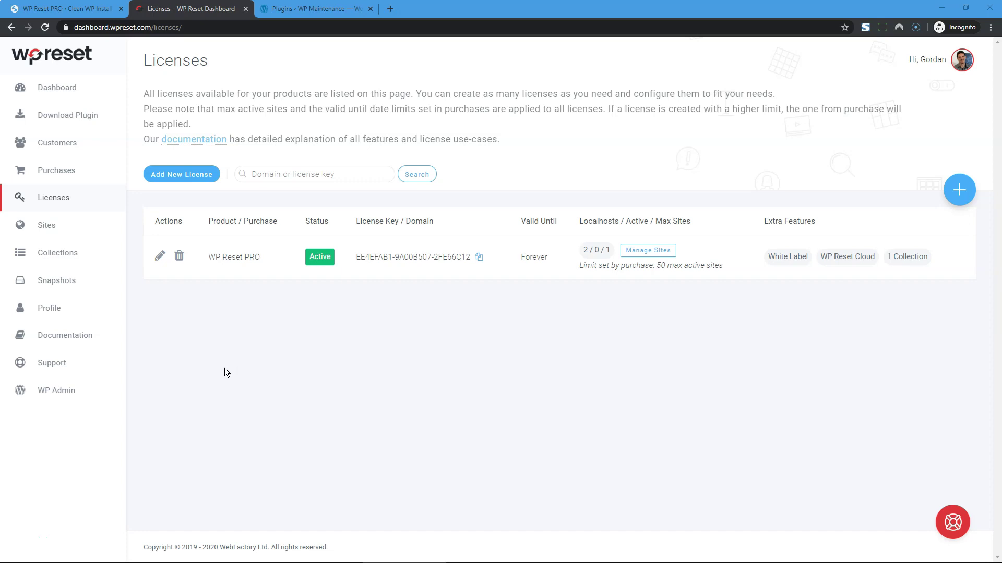
# Browse the dashboard's Sites, Collections, Snapshots and Licenses lists, then start a new license.
pyautogui.click(48, 226)
pyautogui.click(52, 254)
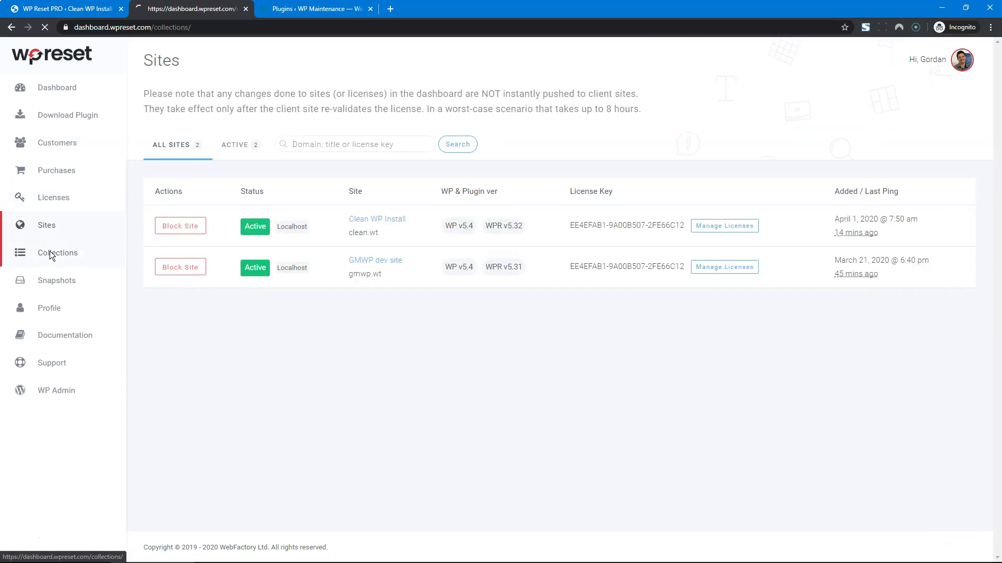
pyautogui.click(55, 280)
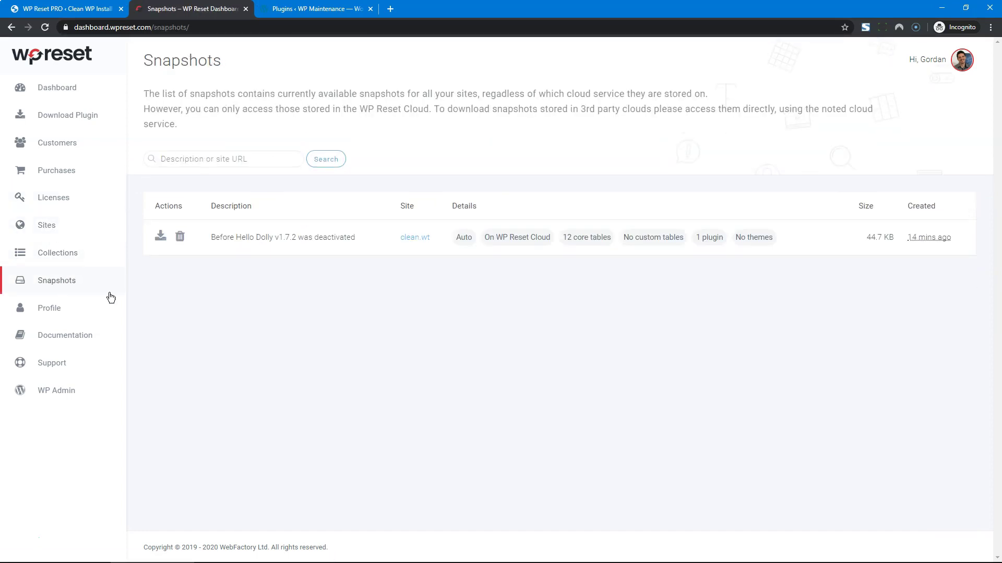
pyautogui.click(54, 197)
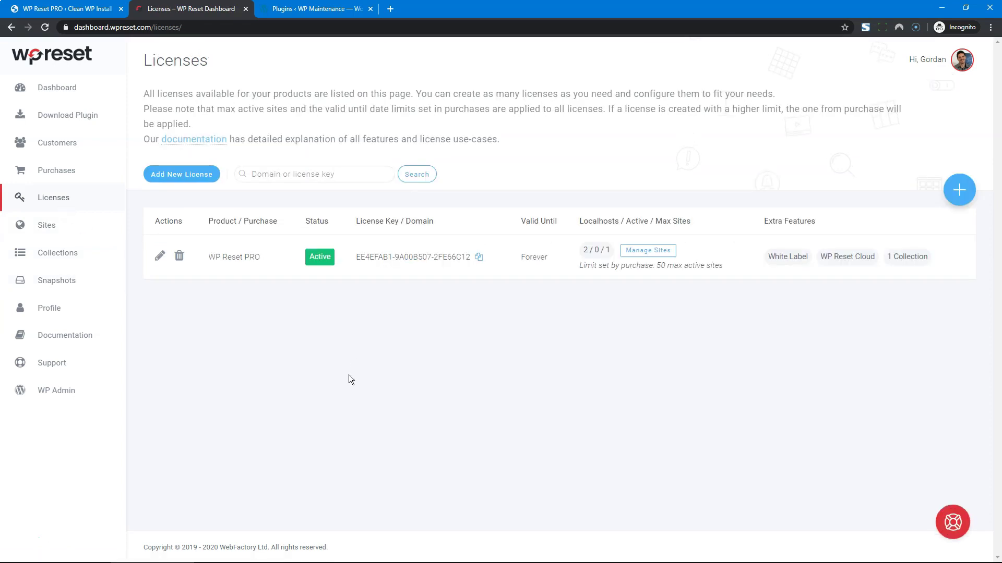
pyautogui.click(181, 174)
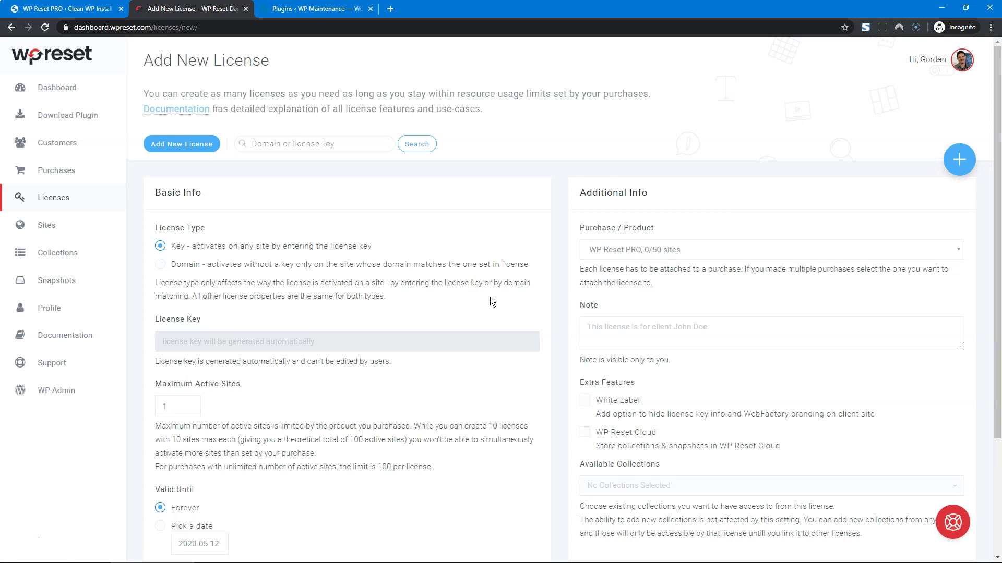
# Create an active domain license for wpmaintenancemode.com with White Label, Cloud and my best plugins.
pyautogui.click(160, 266)
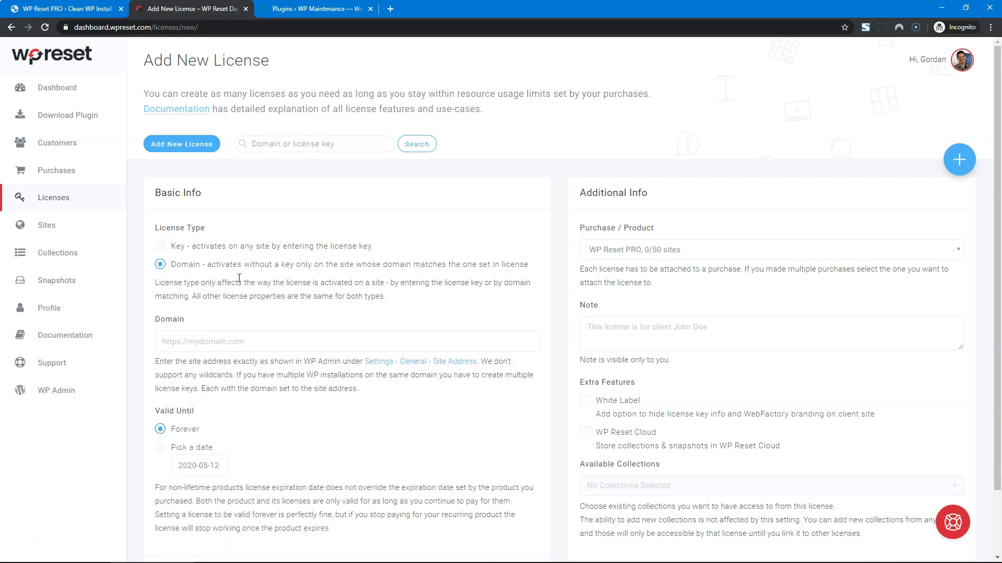
pyautogui.click(266, 341)
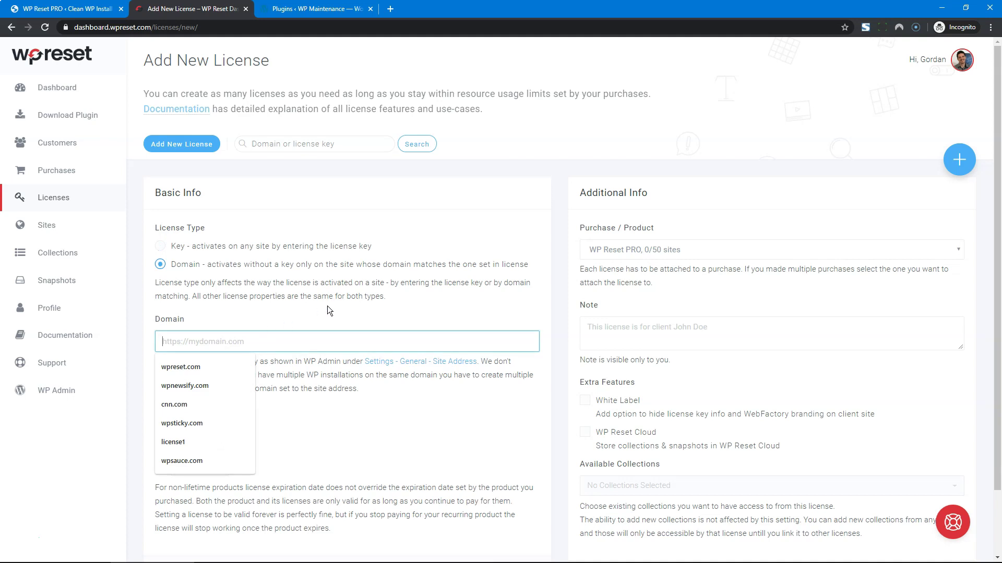
pyautogui.write('wpmaintenancemode.com')
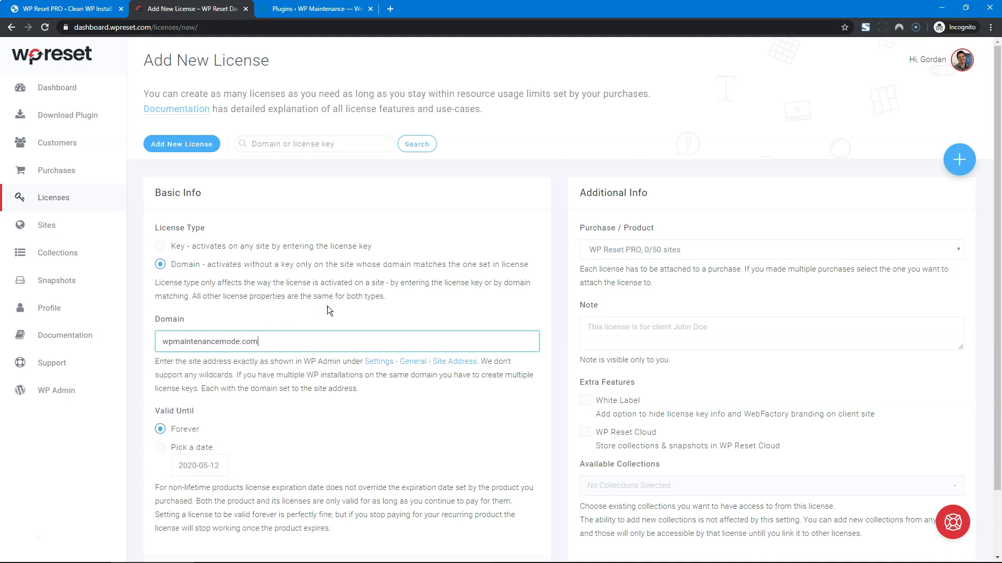
pyautogui.scroll(-3, 328, 307)
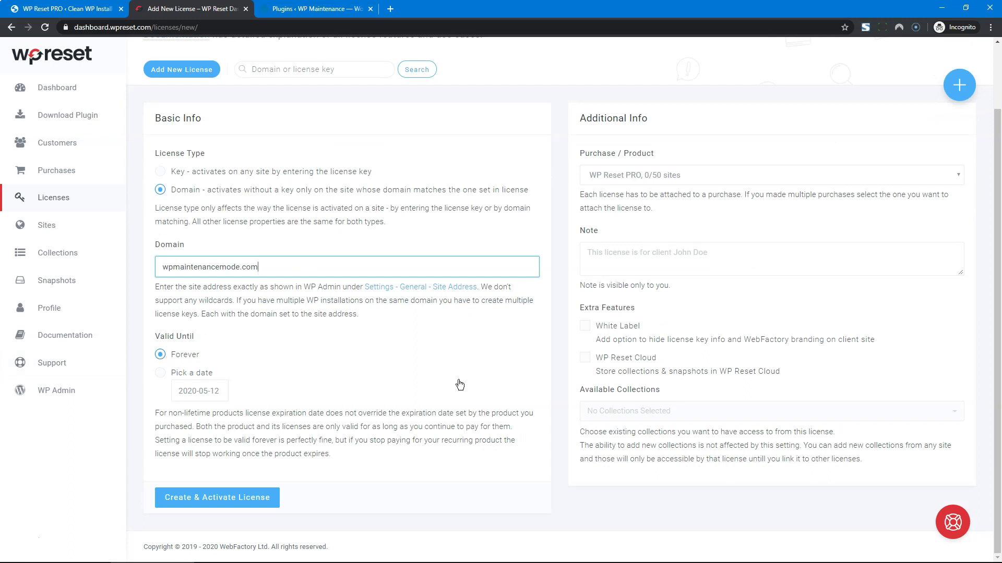
pyautogui.click(585, 326)
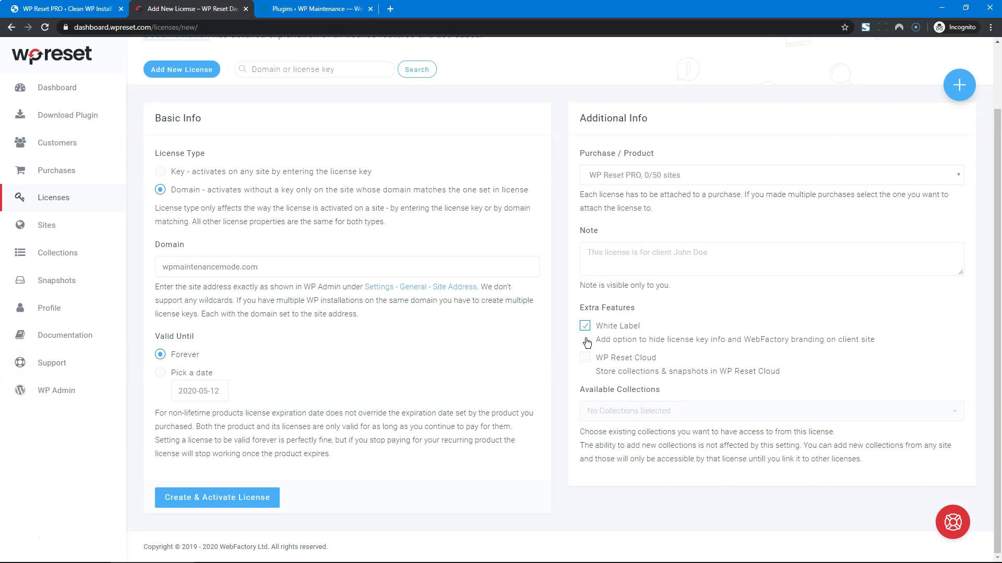
pyautogui.click(586, 358)
pyautogui.click(686, 411)
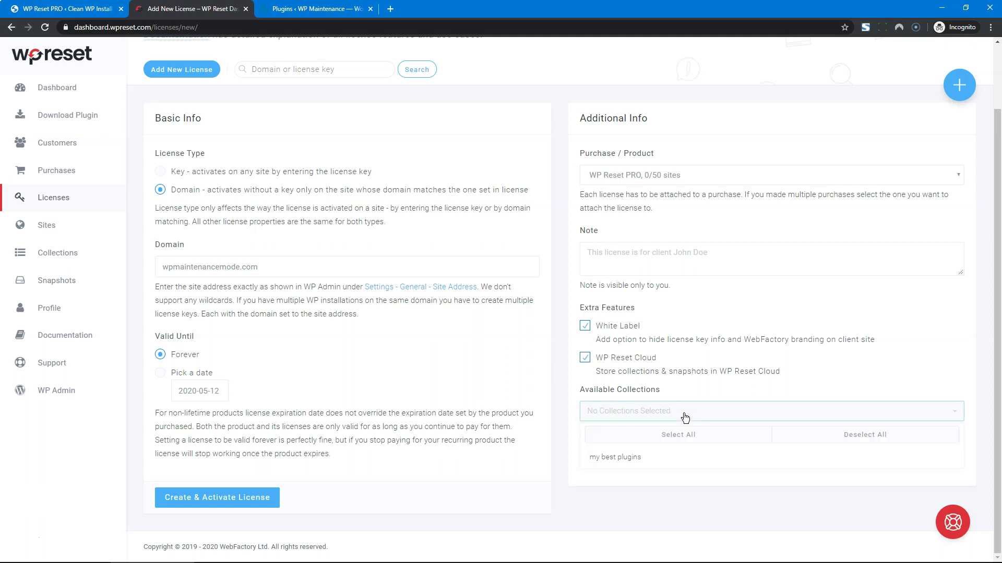
pyautogui.click(633, 458)
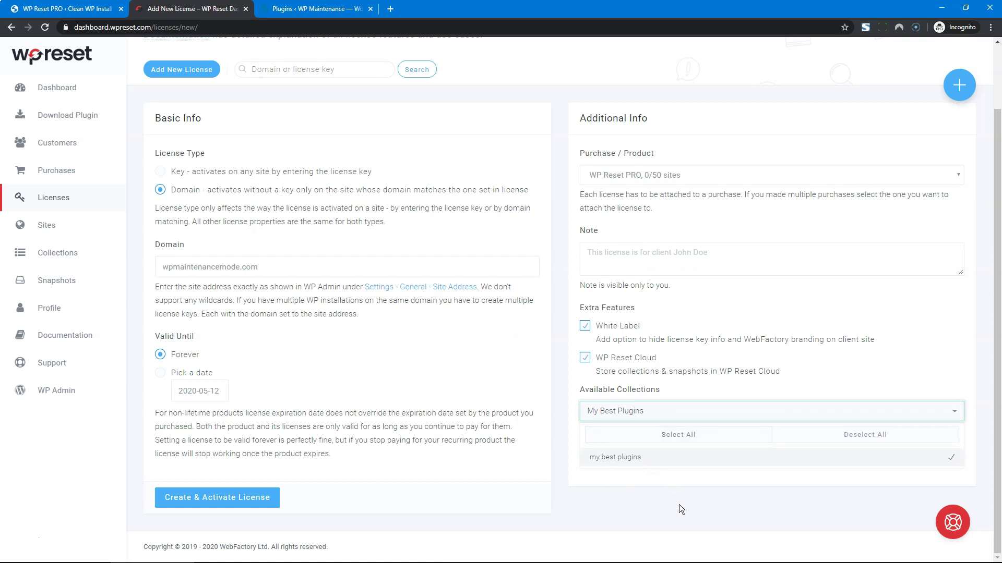
pyautogui.click(216, 497)
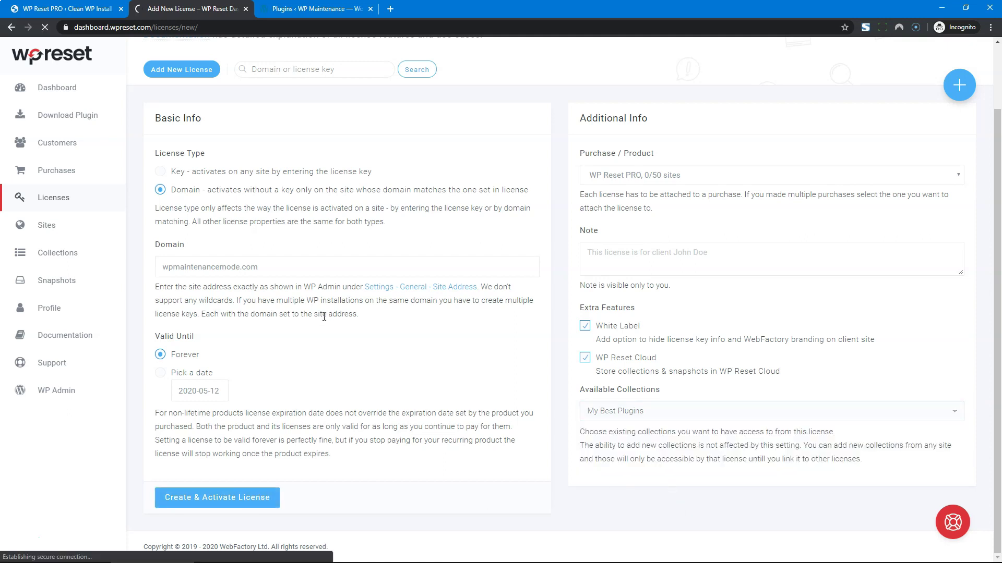
# Activate WP Reset PRO keylessly on the WP Maintenance site and dismiss the onboarding.
pyautogui.click(313, 9)
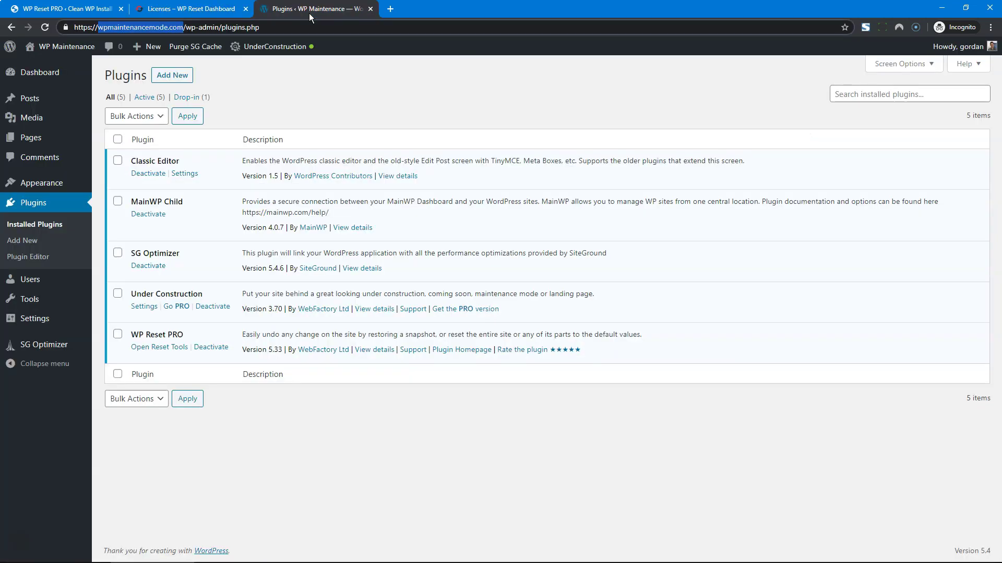
pyautogui.click(160, 348)
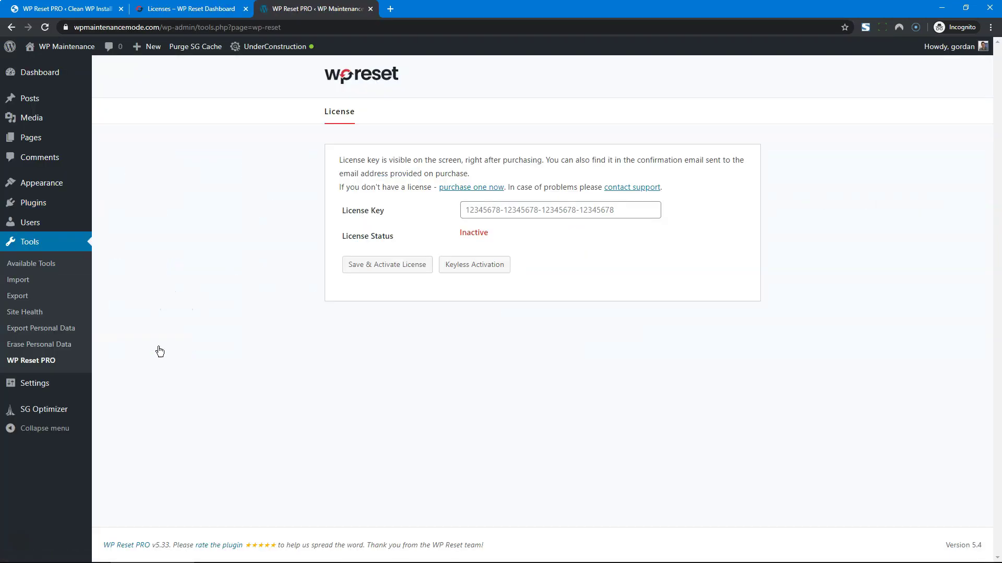
pyautogui.click(470, 266)
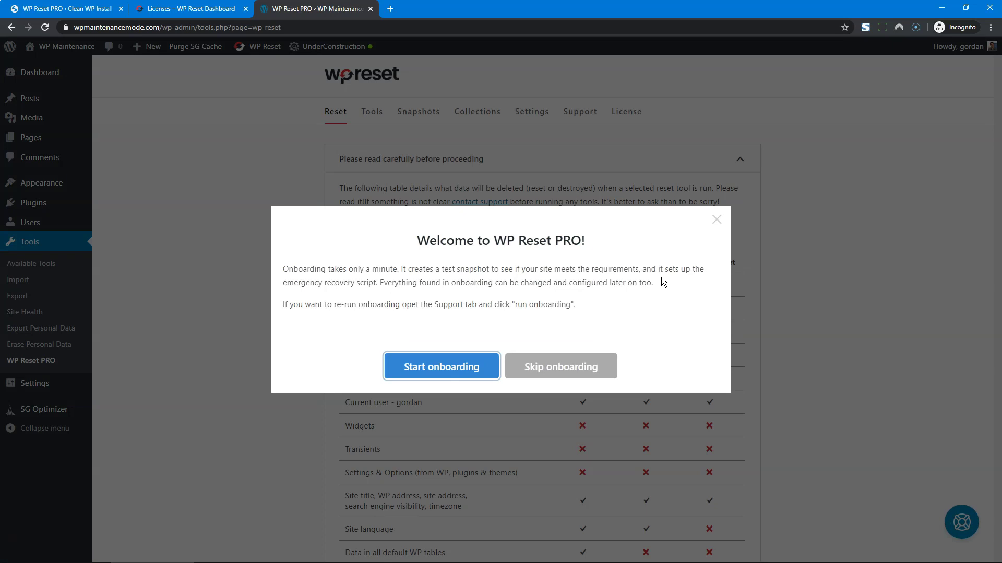
pyautogui.click(717, 220)
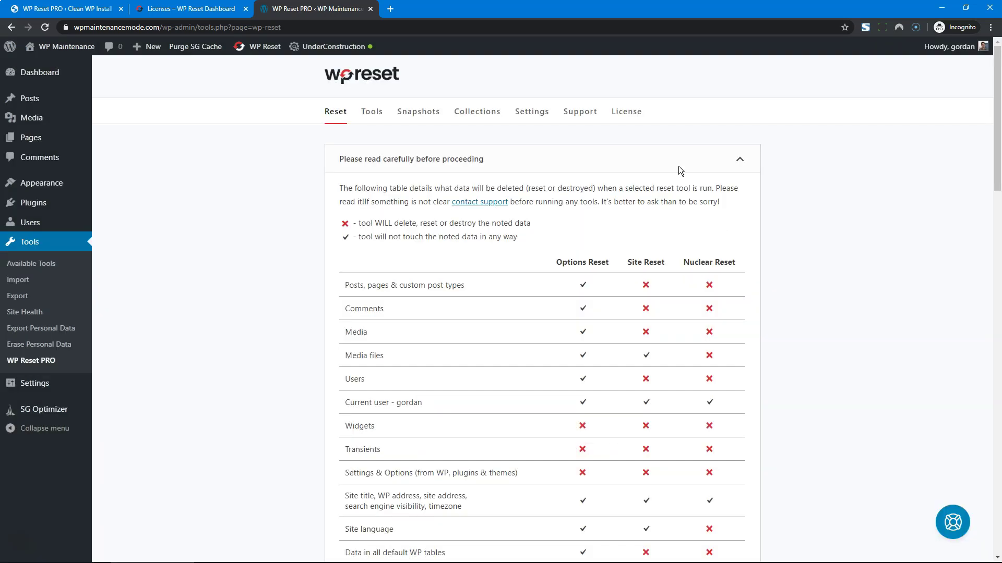
# Verify the active White Label and Cloud license, then load the white-label disabling address.
pyautogui.click(624, 119)
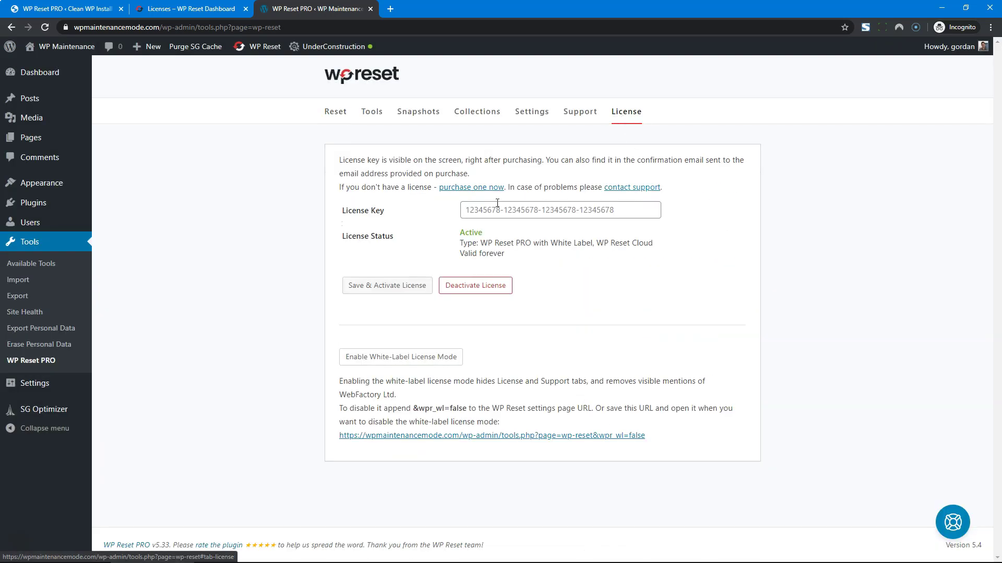
pyautogui.click(609, 212)
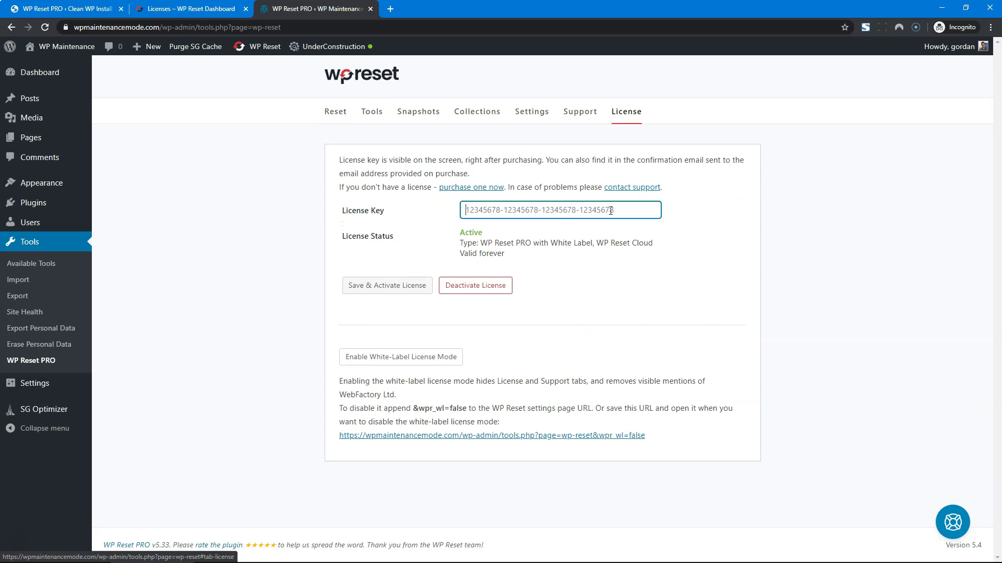
pyautogui.click(613, 273)
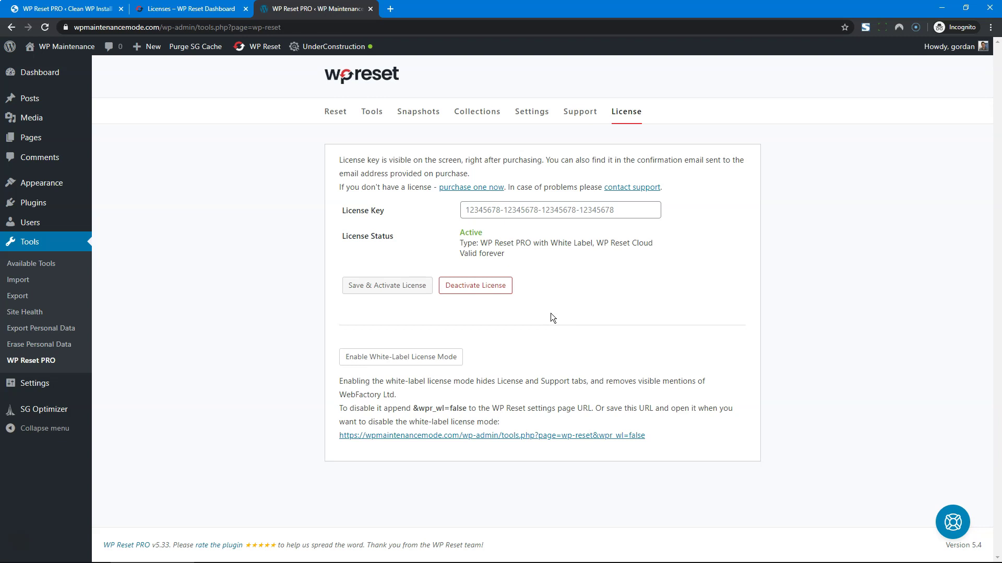
pyautogui.click(504, 435)
# Enable White-Label License Mode, check the Support tab, then view the dashboard's registered Sites list.
pyautogui.click(401, 357)
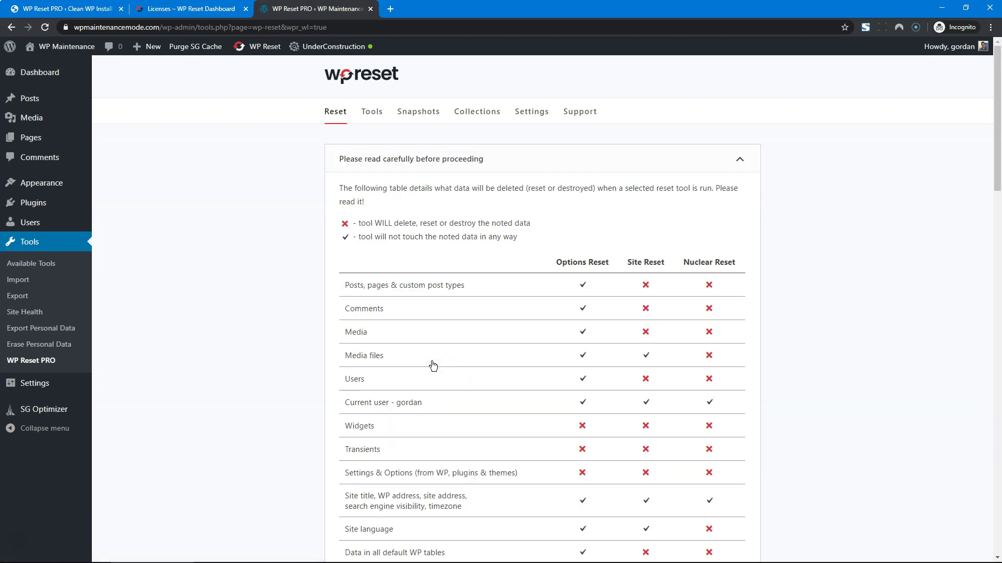
pyautogui.click(580, 111)
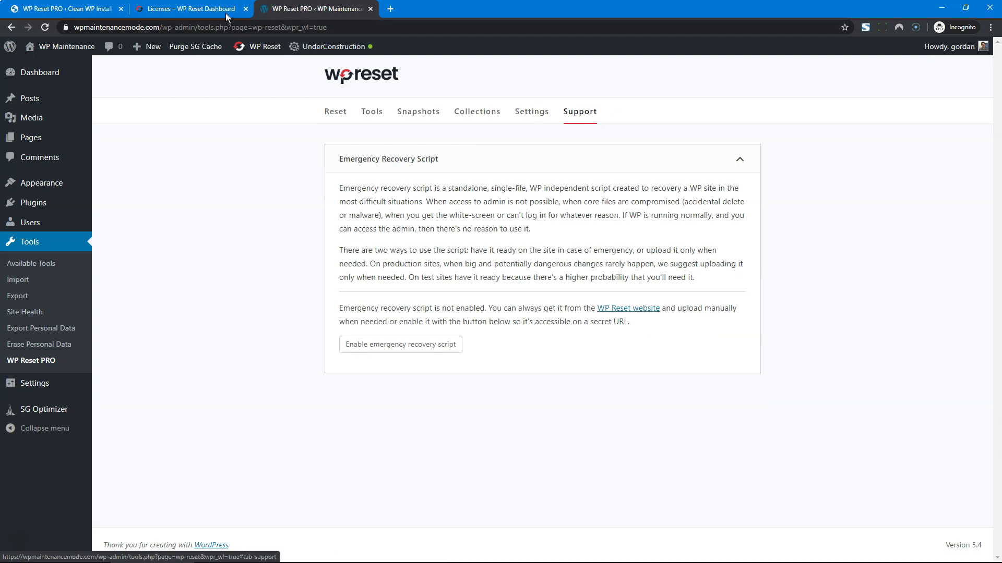
pyautogui.click(191, 8)
pyautogui.click(54, 227)
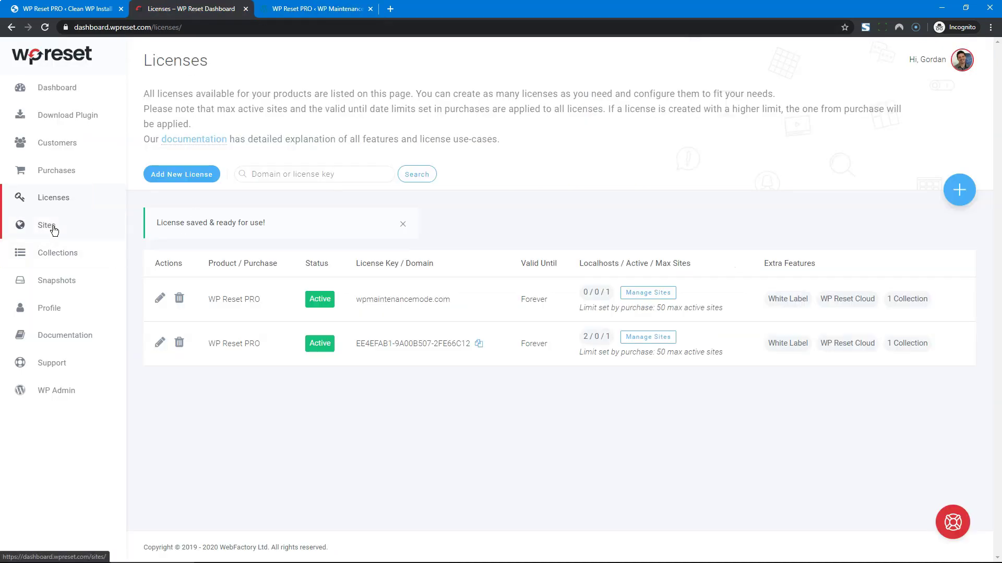